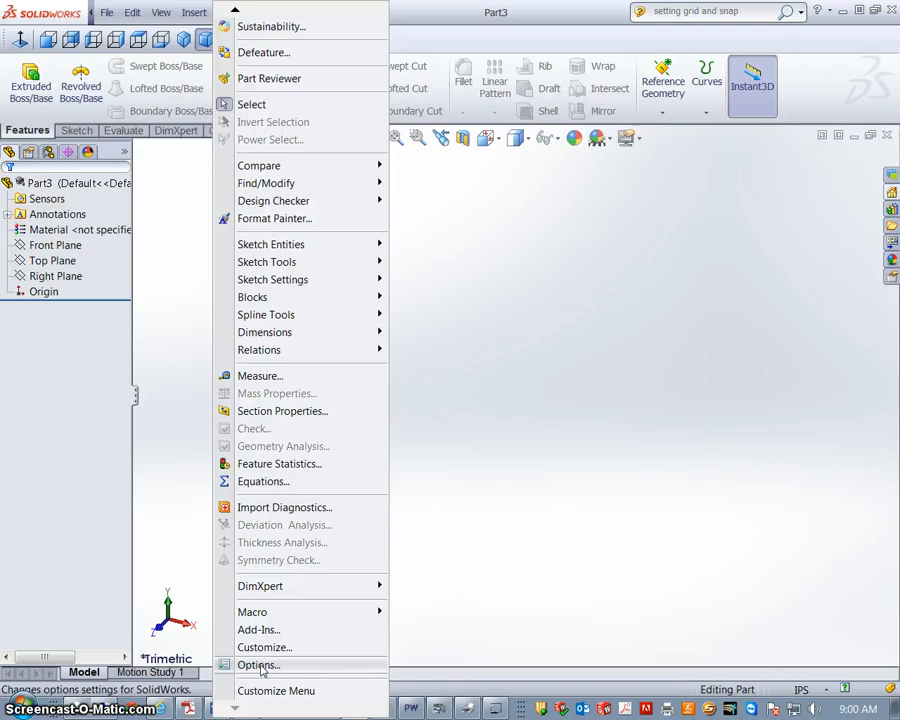
# - Turn on the document's grid display with 0 minor lines per major, check the sketch snap settings and apply the options
pyautogui.click(259, 665)
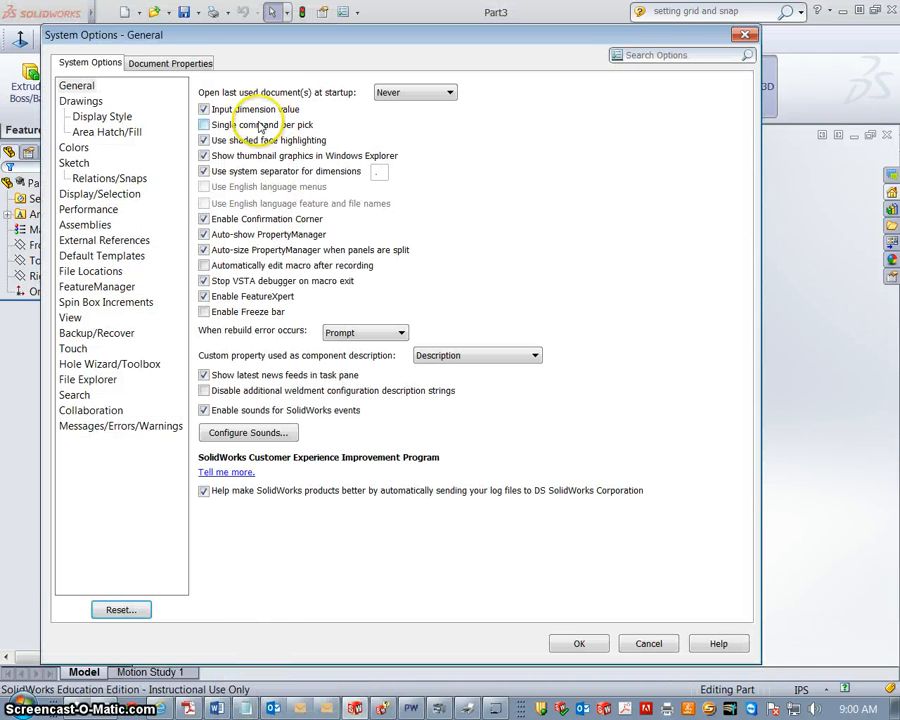
pyautogui.click(100, 181)
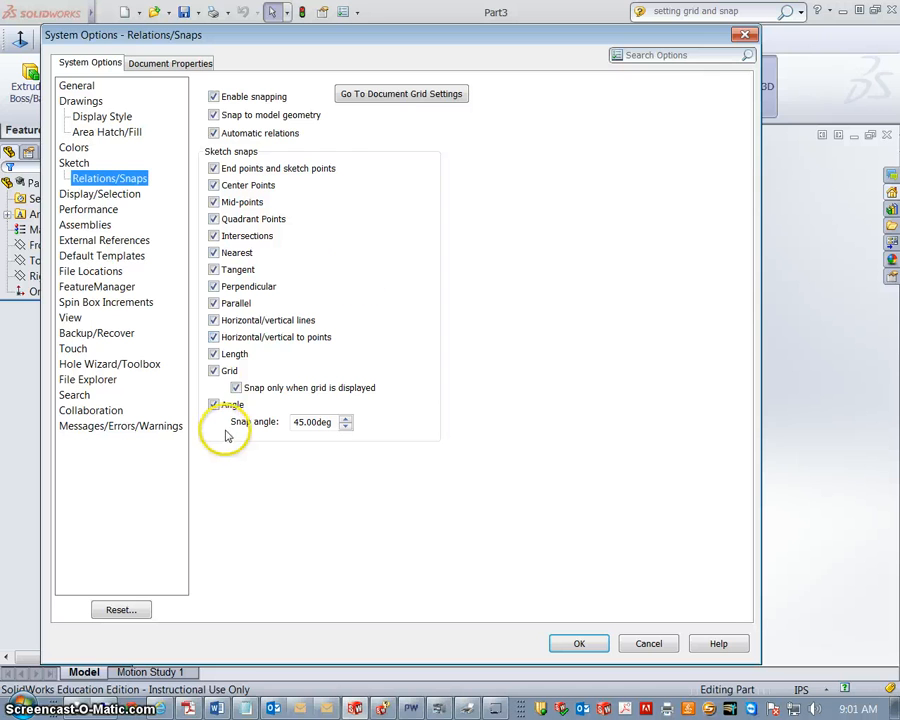
pyautogui.click(413, 95)
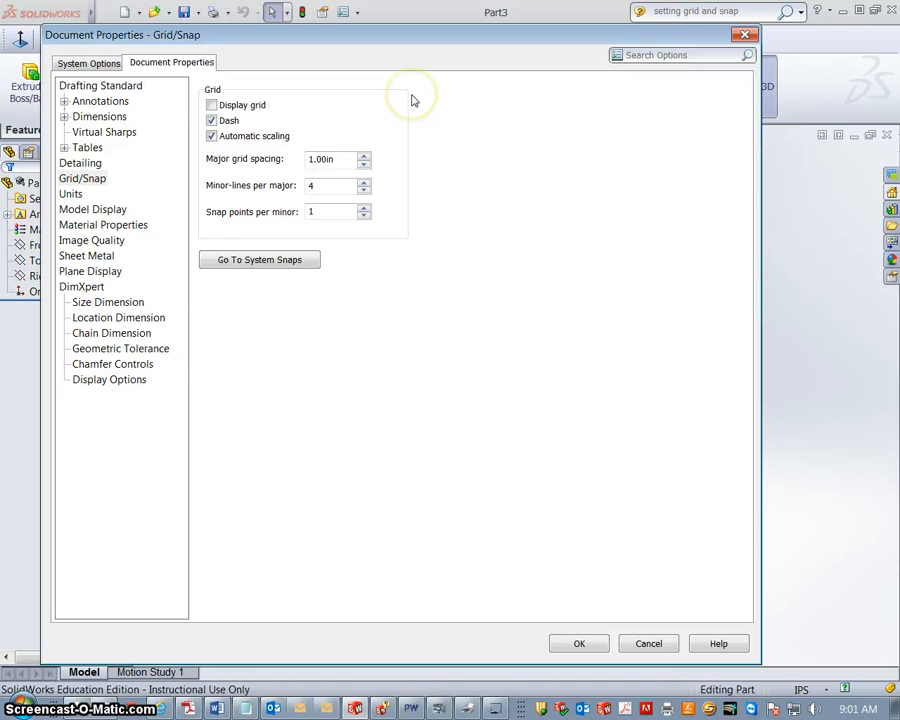
pyautogui.click(212, 105)
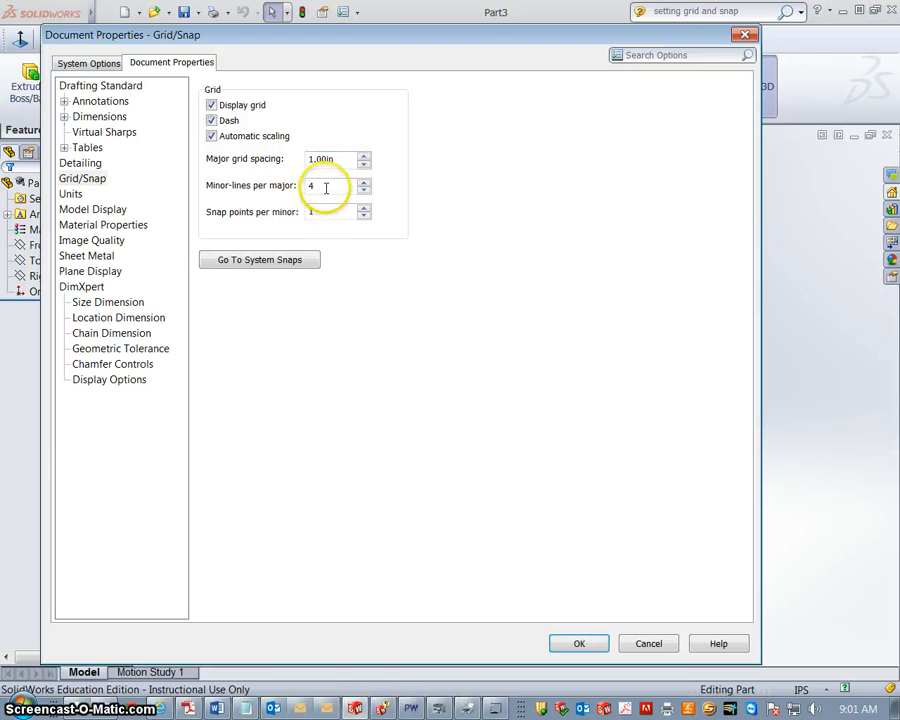
pyautogui.moveTo(325, 187); pyautogui.dragTo(312, 187)
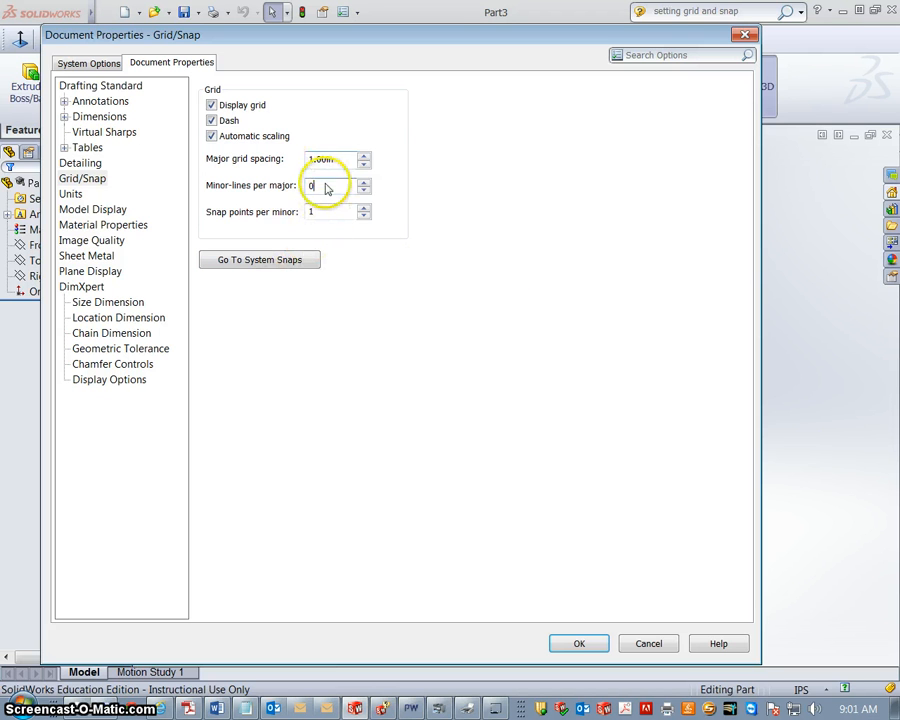
pyautogui.click(250, 260)
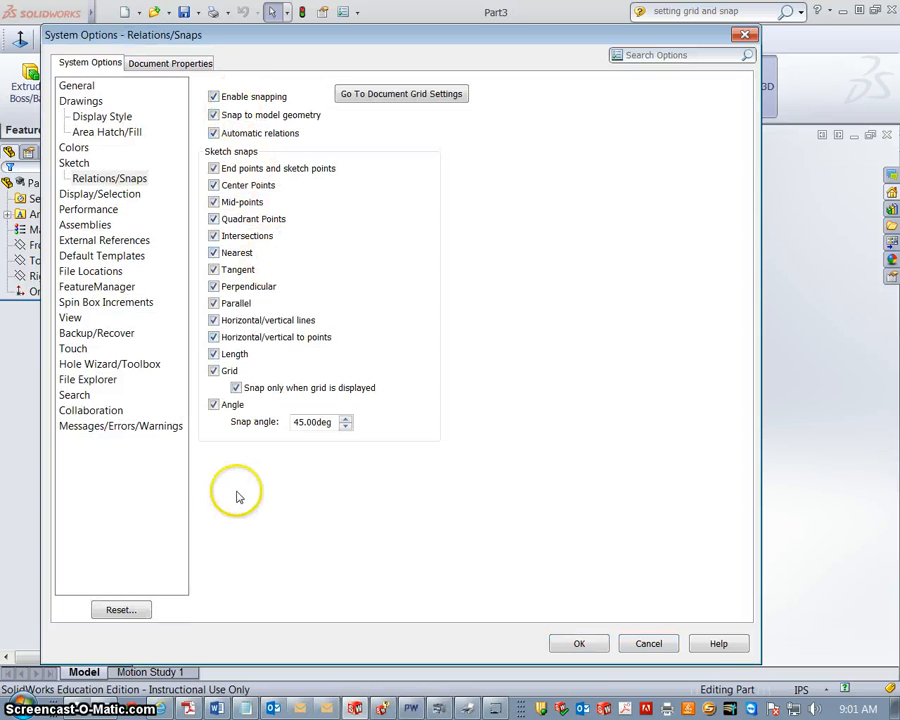
pyautogui.click(581, 644)
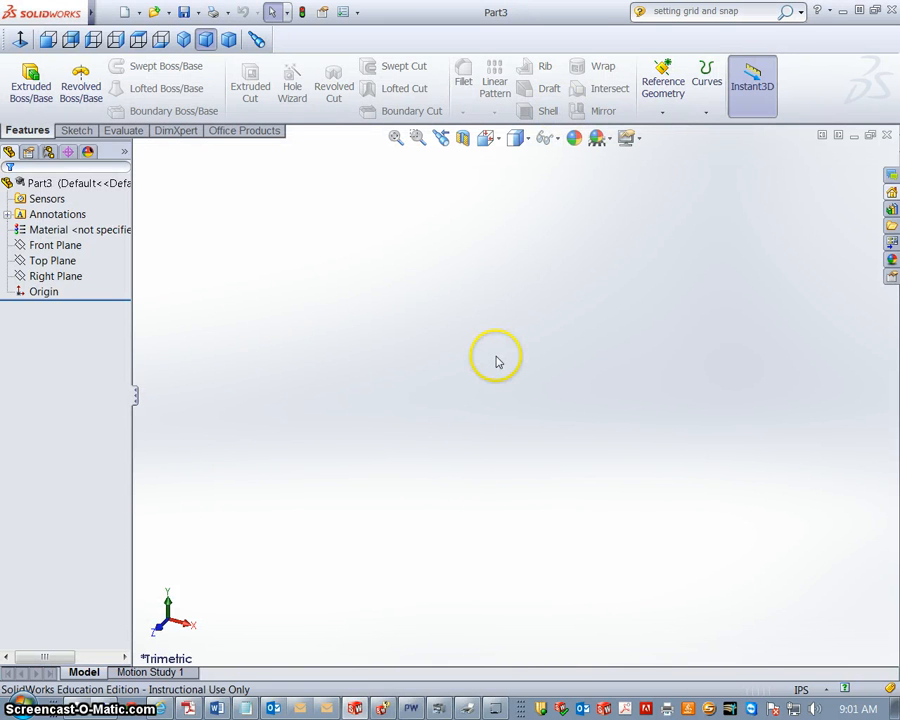
# - Create a new 2D sketch on the Front Plane and make that plane visible
pyautogui.click(77, 131)
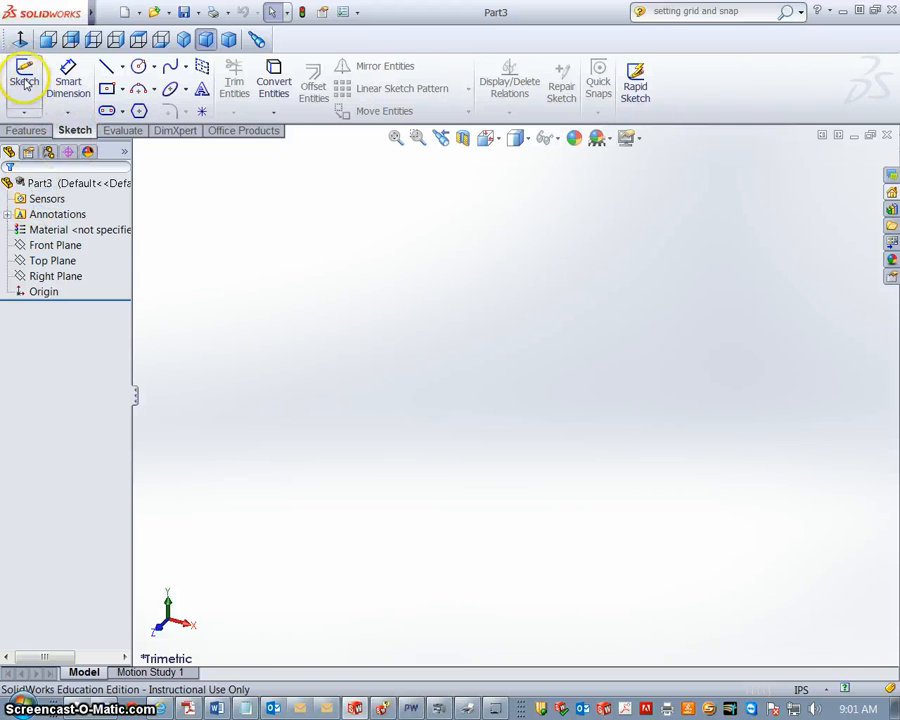
pyautogui.click(23, 113)
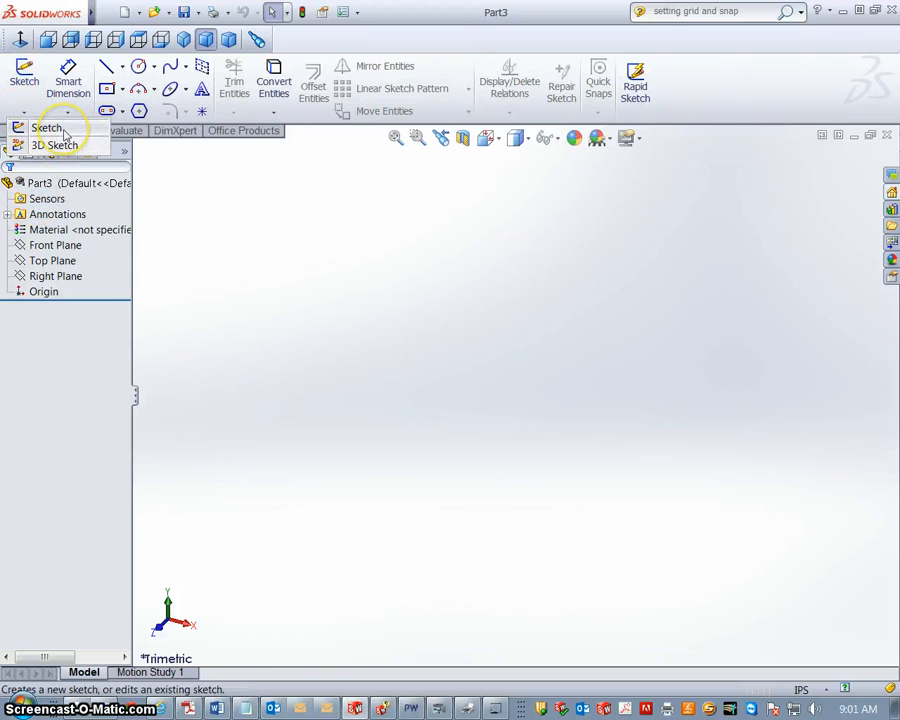
pyautogui.click(64, 130)
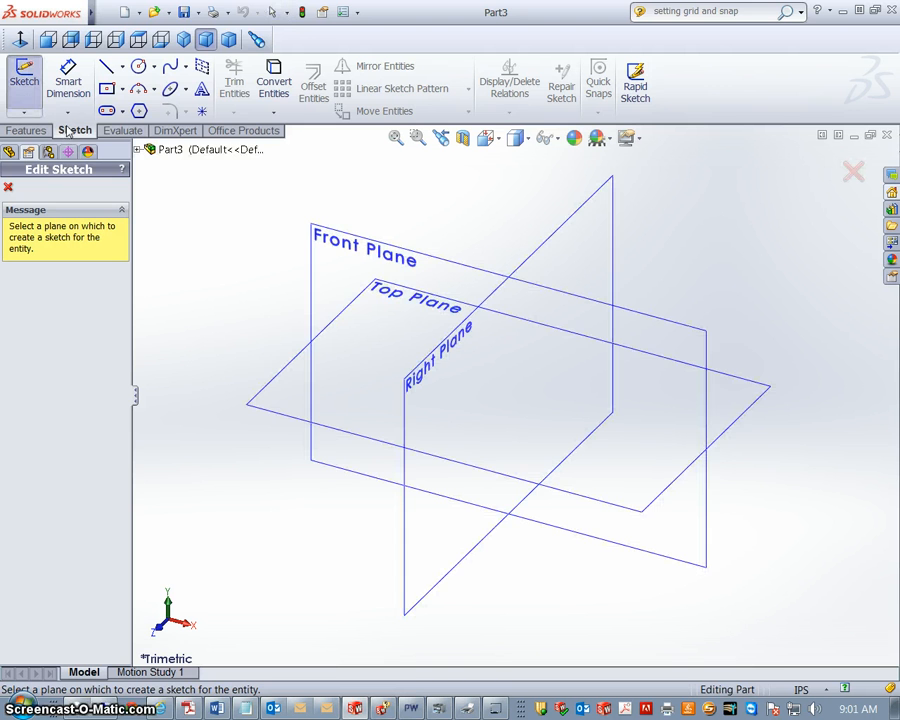
pyautogui.click(392, 253)
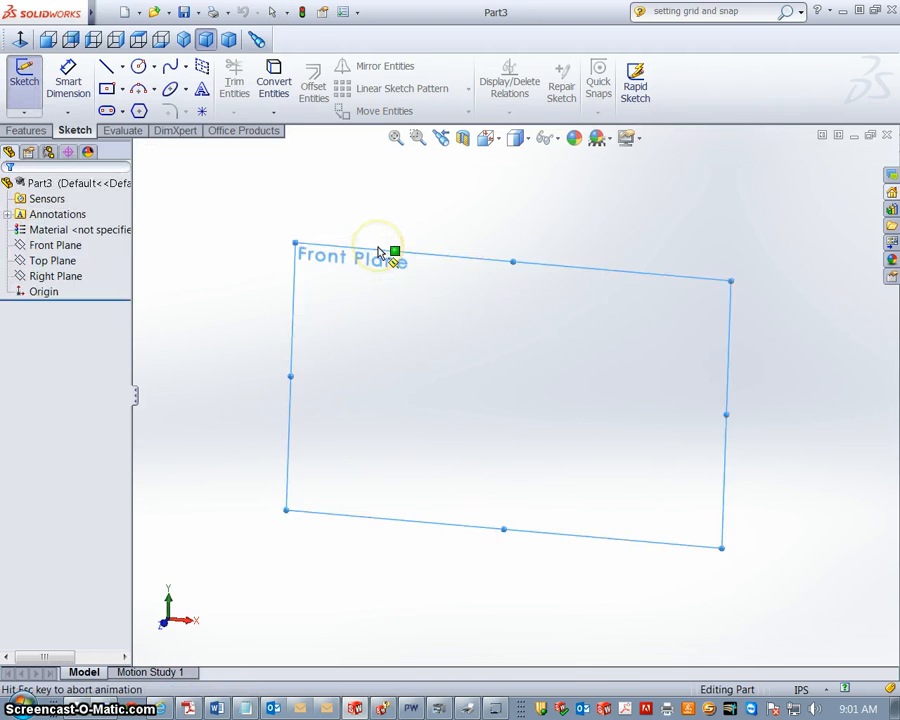
pyautogui.rightClick(52, 250)
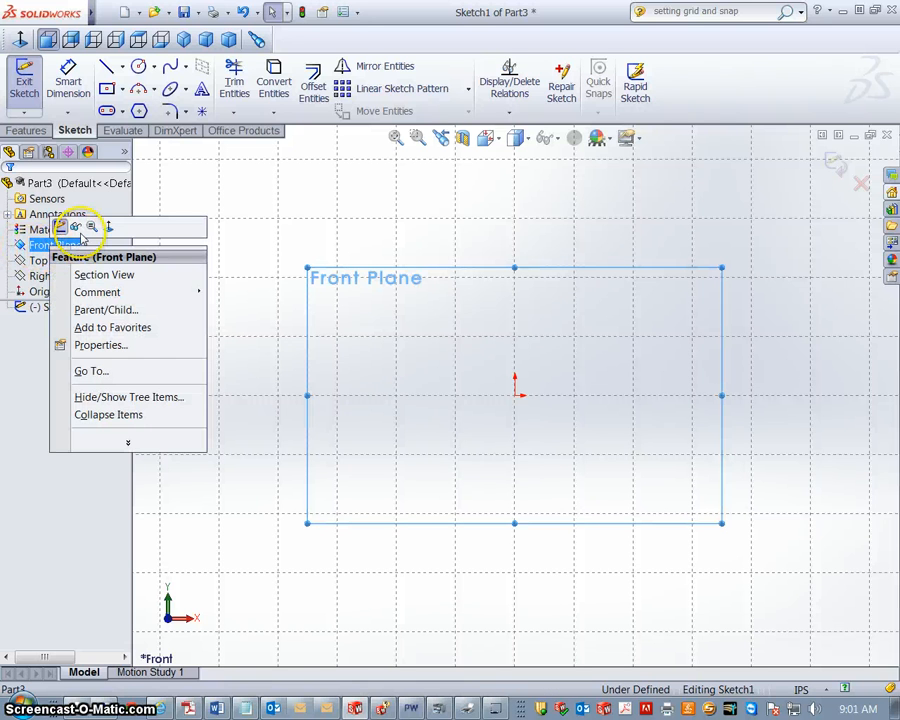
pyautogui.click(77, 229)
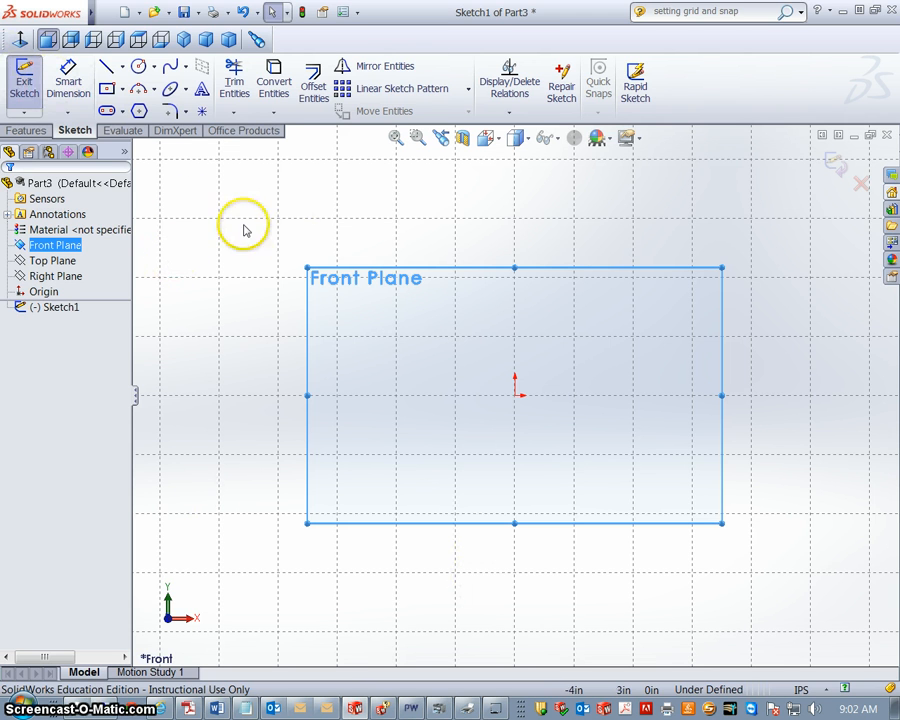
# - Sketch connected lines snapped to the grid, starting at (-1, 2) in: 2 in down, 1 left, 1 down, 2 right, 1 down, 2 right
pyautogui.click(110, 70)
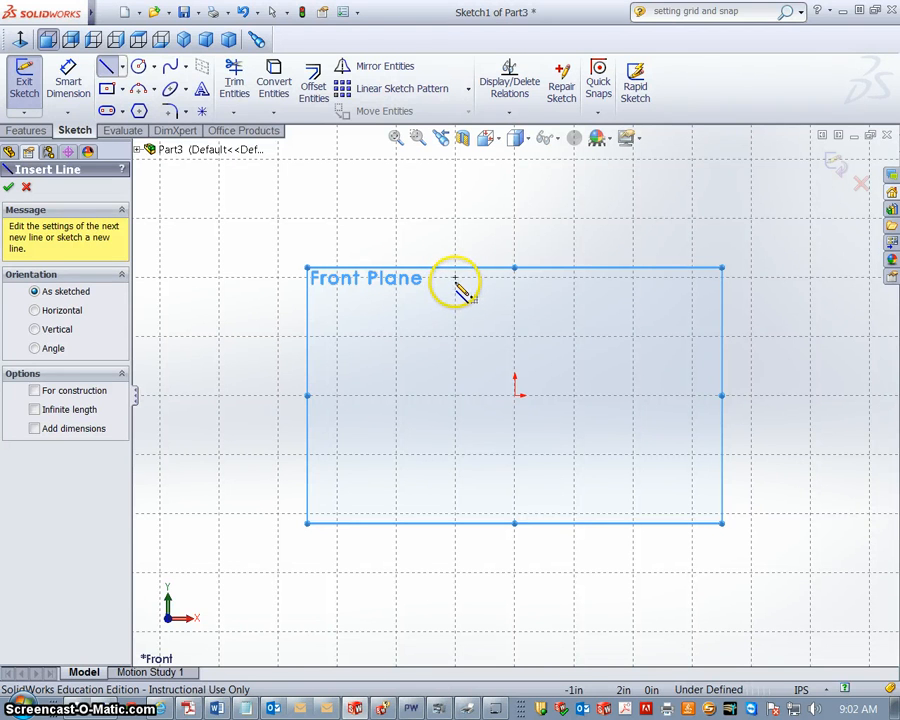
pyautogui.moveTo(455, 279); pyautogui.dragTo(458, 390)
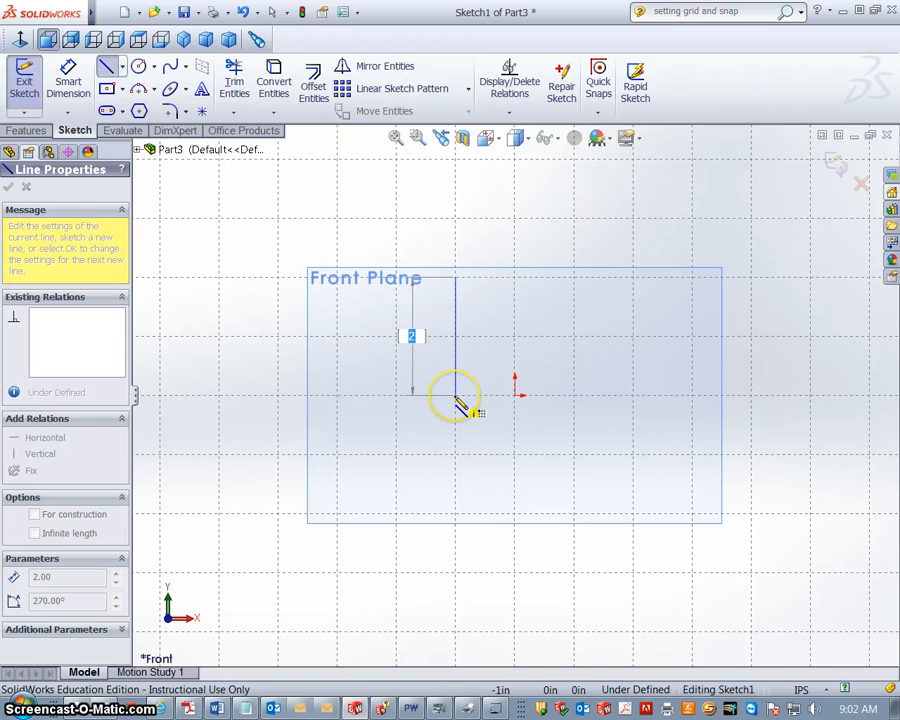
pyautogui.click(455, 395)
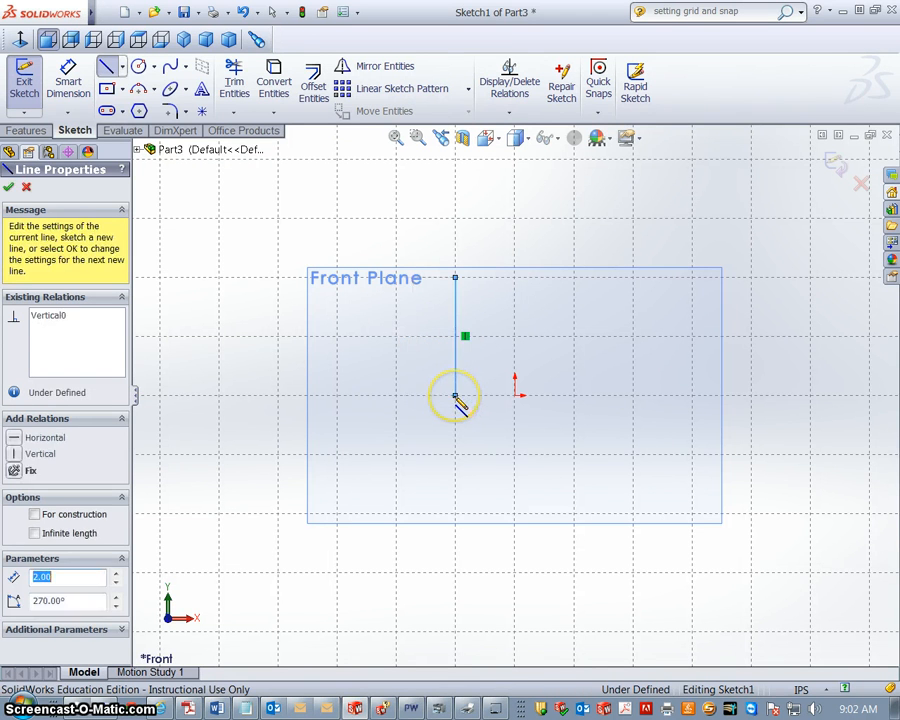
pyautogui.click(396, 395)
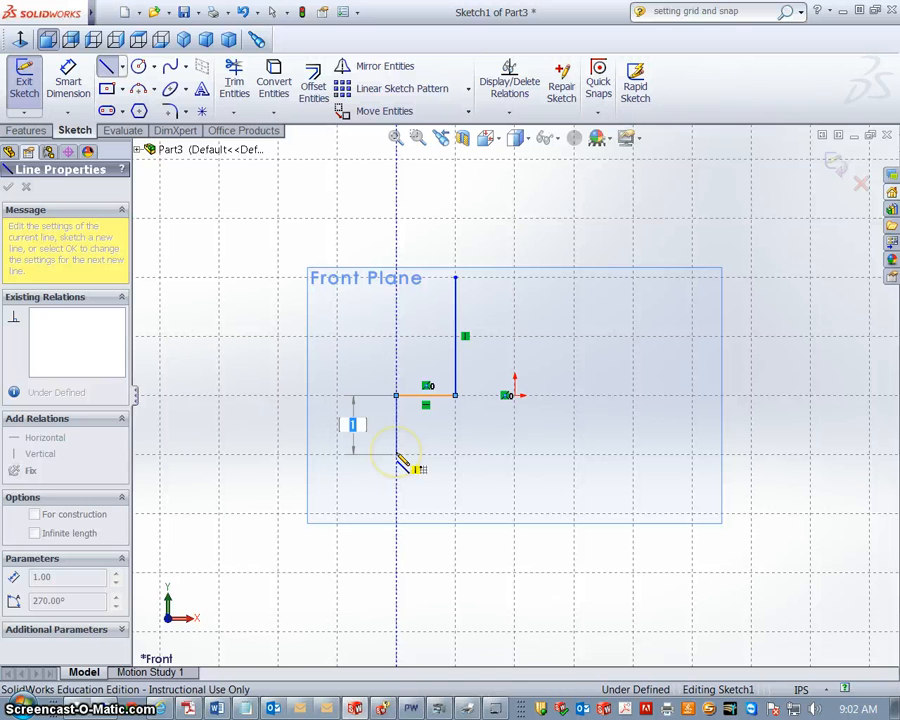
pyautogui.click(396, 455)
pyautogui.click(515, 456)
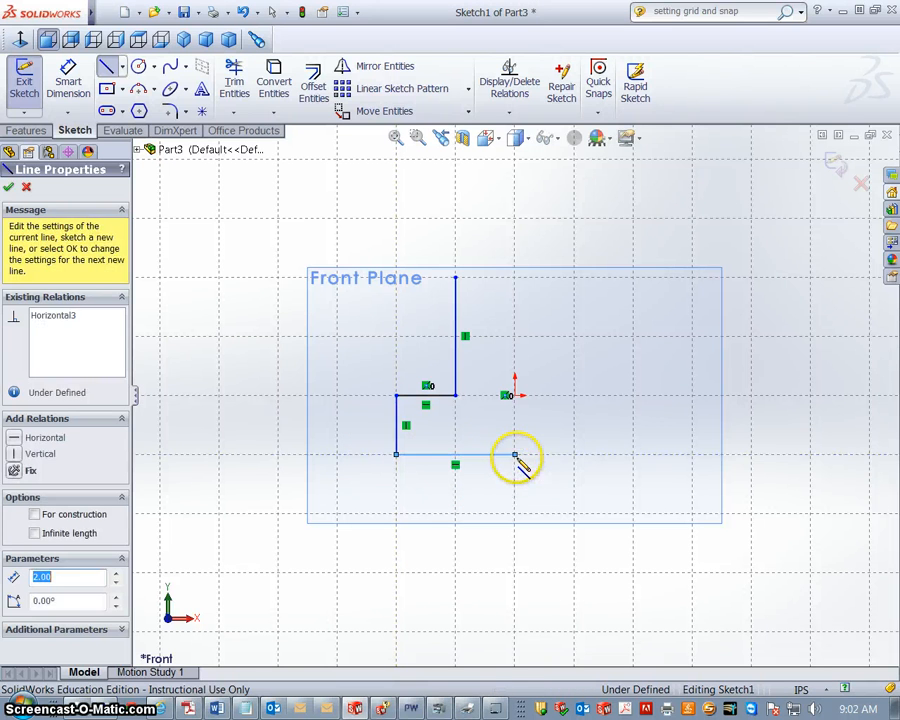
pyautogui.click(515, 514)
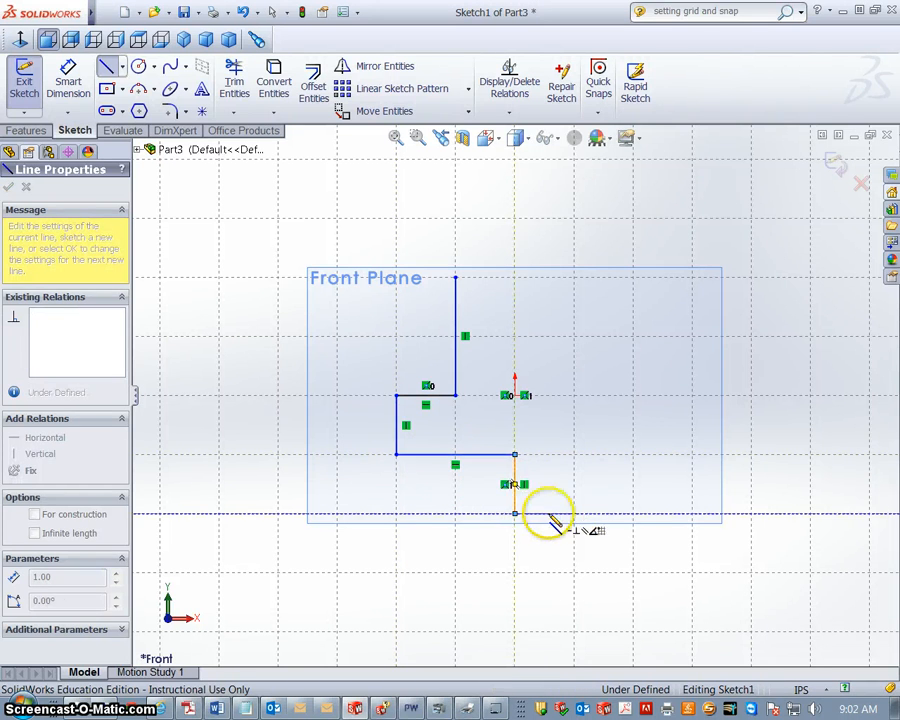
pyautogui.doubleClick(633, 514)
pyautogui.click(633, 514)
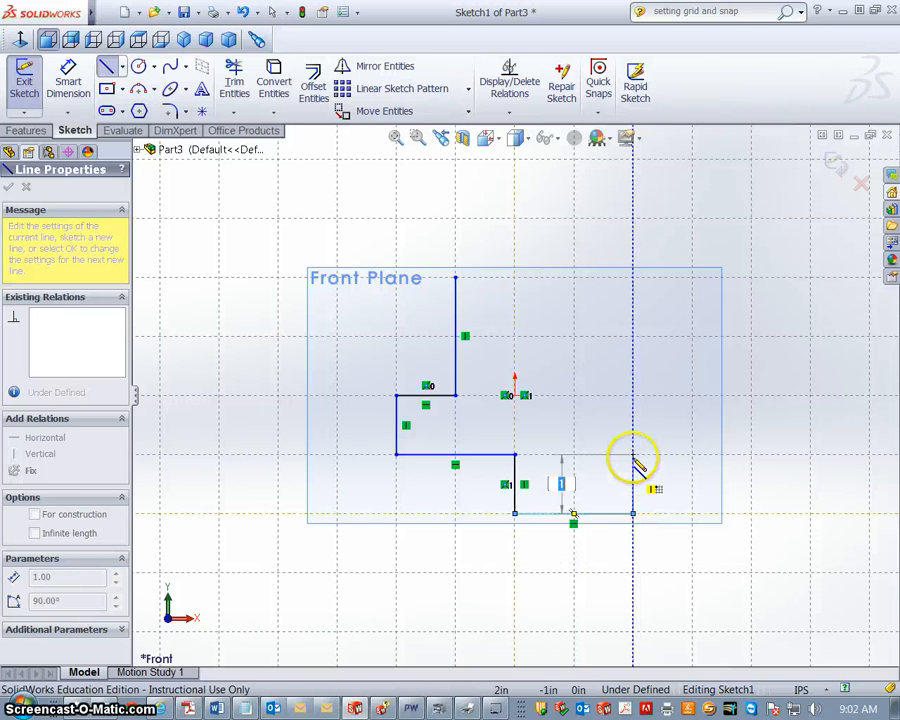
# - Close the outline with lines 1 in up, 1 left, 1 up, 1 right, 1 up, 2 left, 1 up, 1 left, and exit the sketch
pyautogui.click(633, 456)
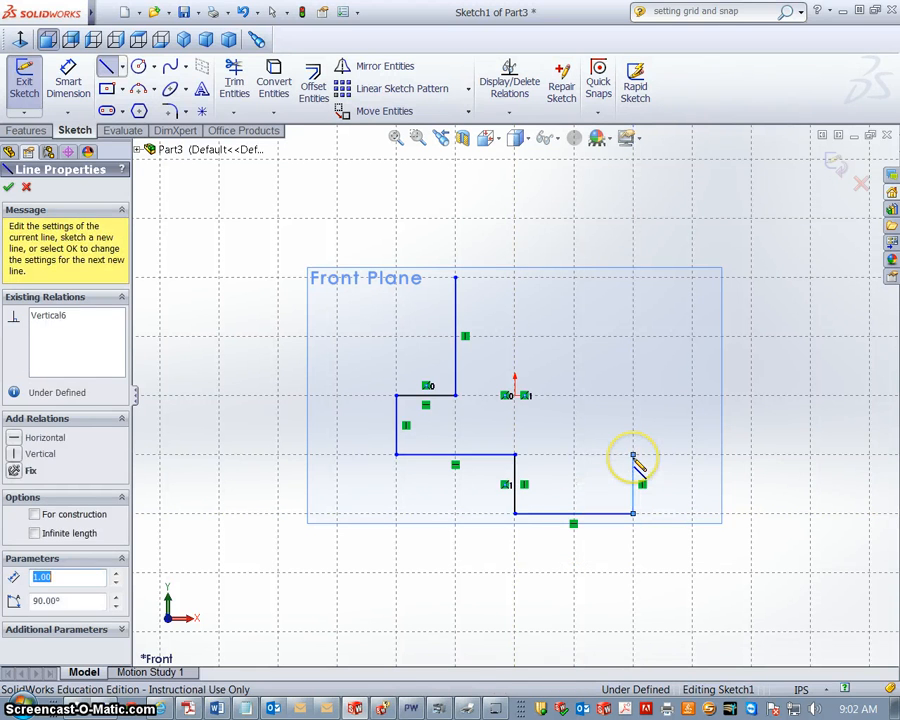
pyautogui.click(574, 455)
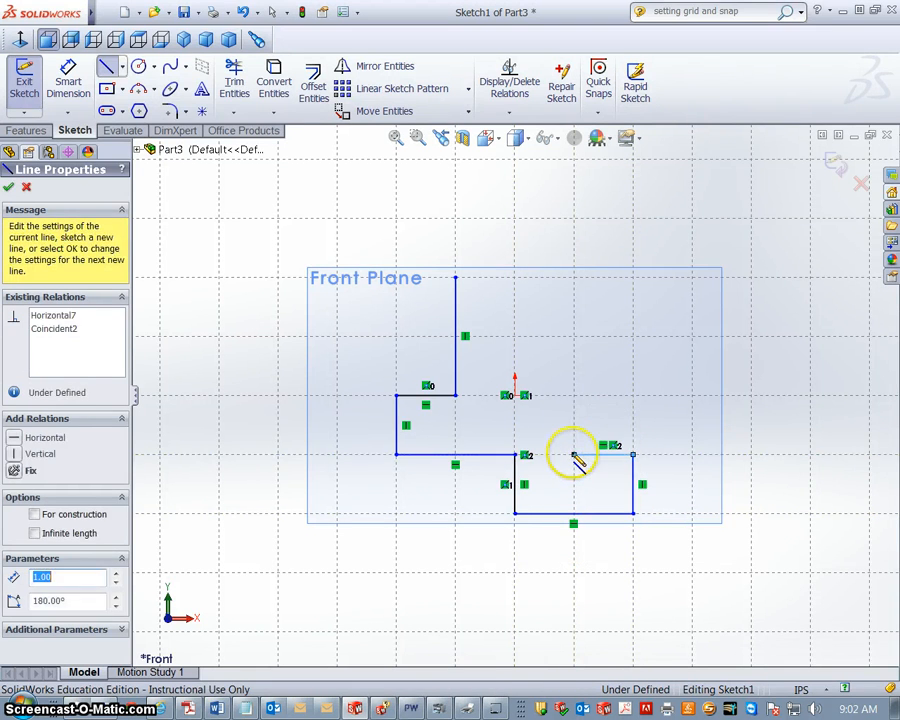
pyautogui.click(574, 396)
pyautogui.click(633, 396)
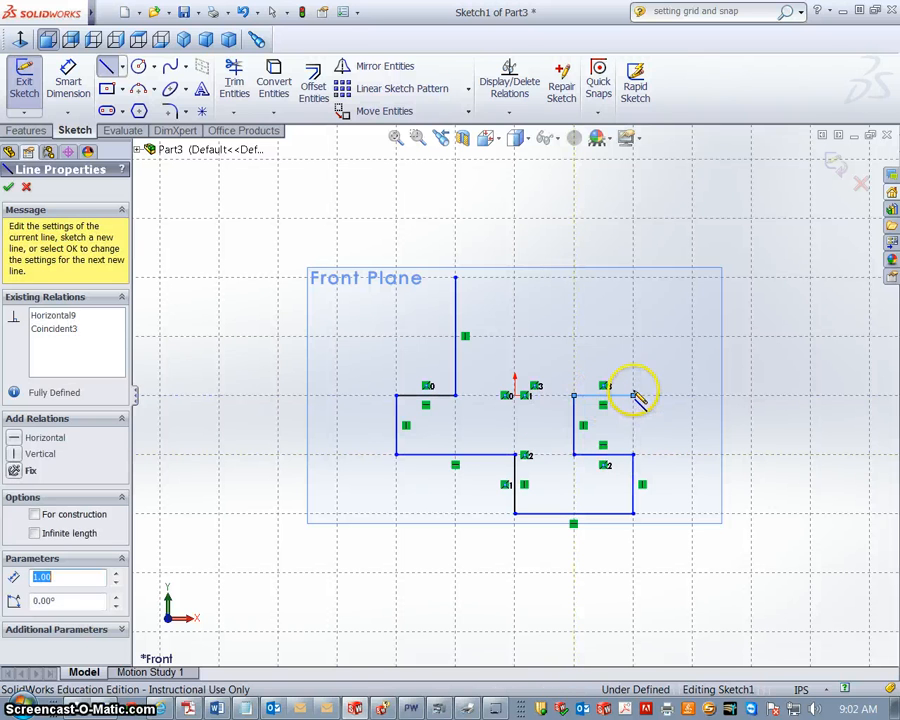
pyautogui.click(633, 337)
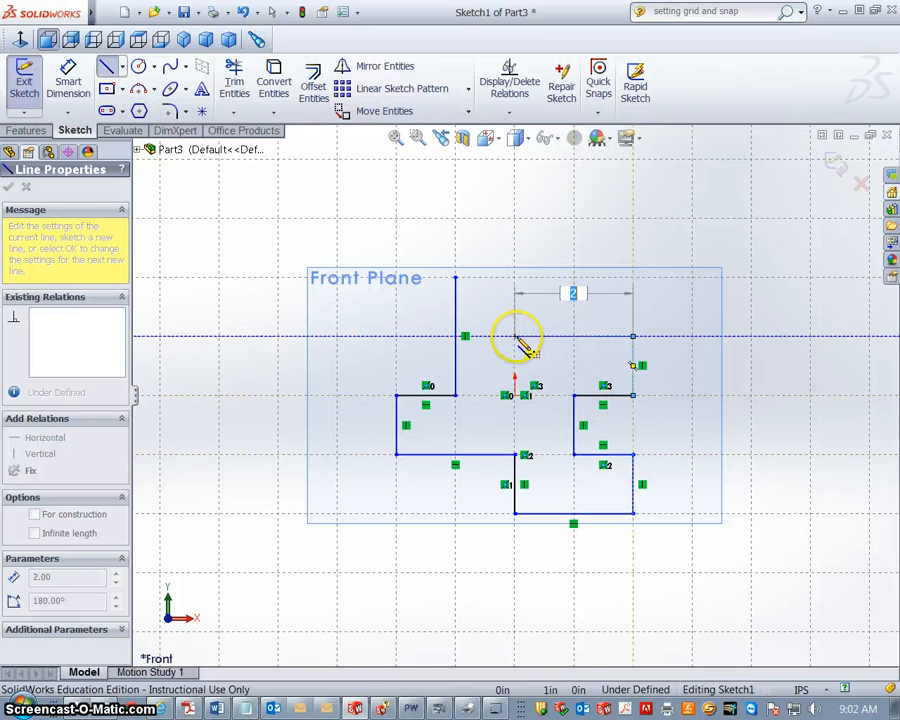
pyautogui.click(515, 337)
pyautogui.click(515, 277)
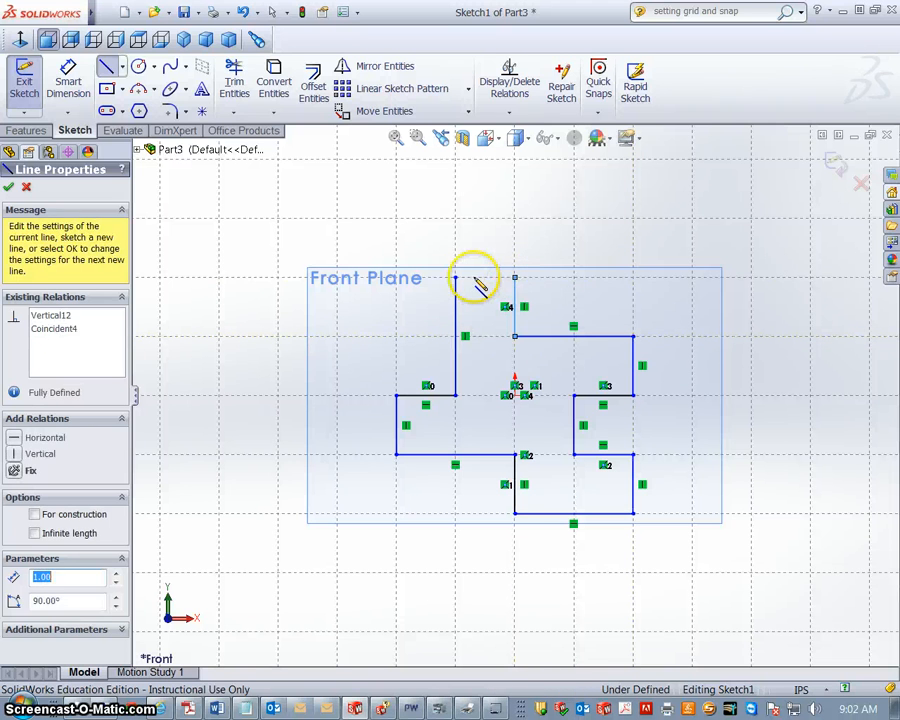
pyautogui.click(455, 277)
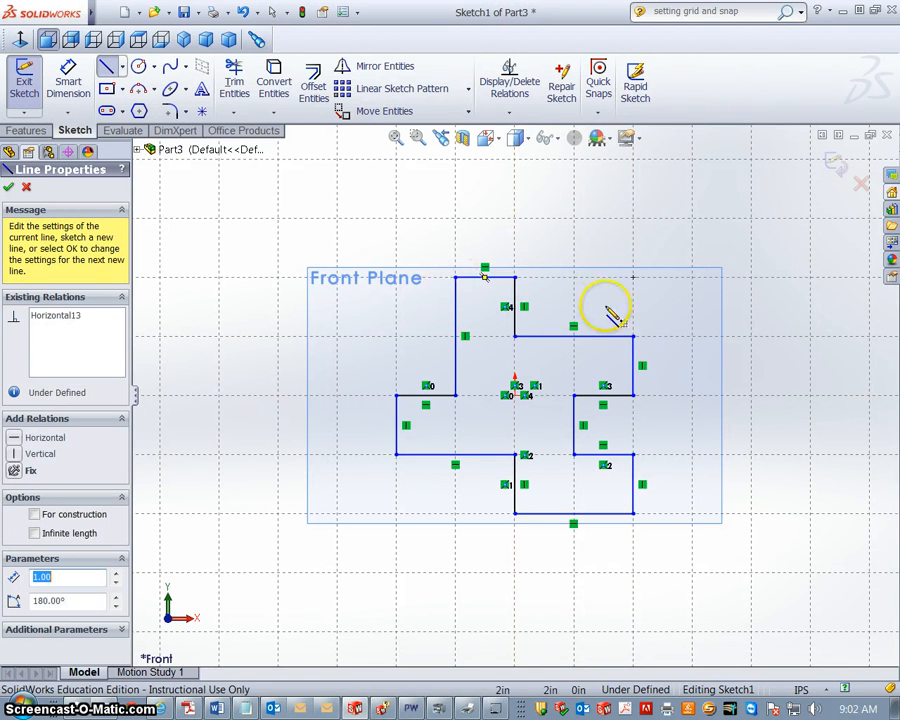
pyautogui.scroll(-2, 556, 470)
pyautogui.scroll(2, 556, 465)
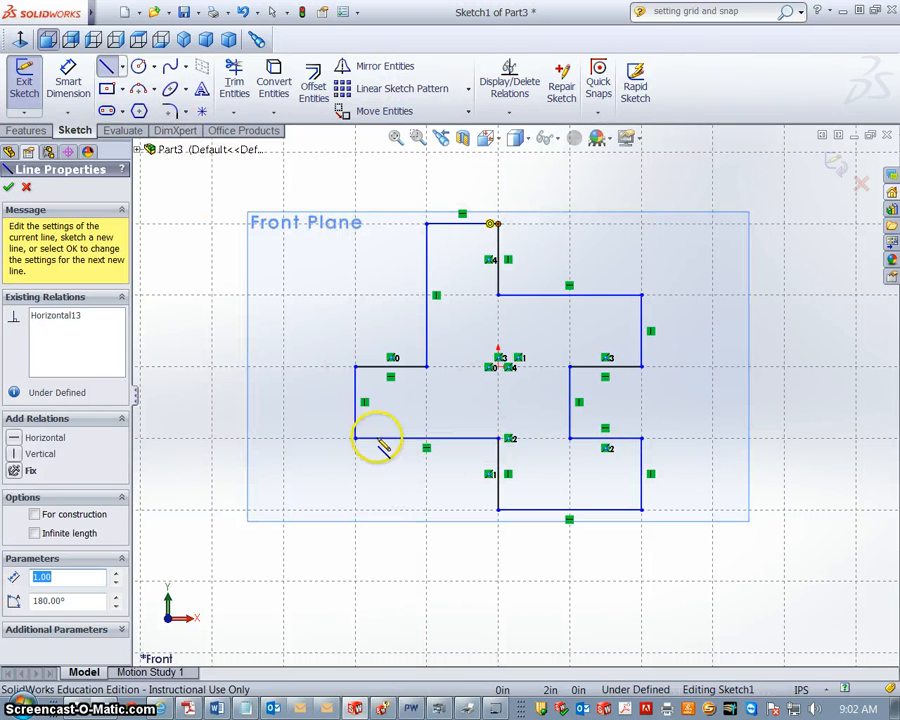
pyautogui.click(24, 80)
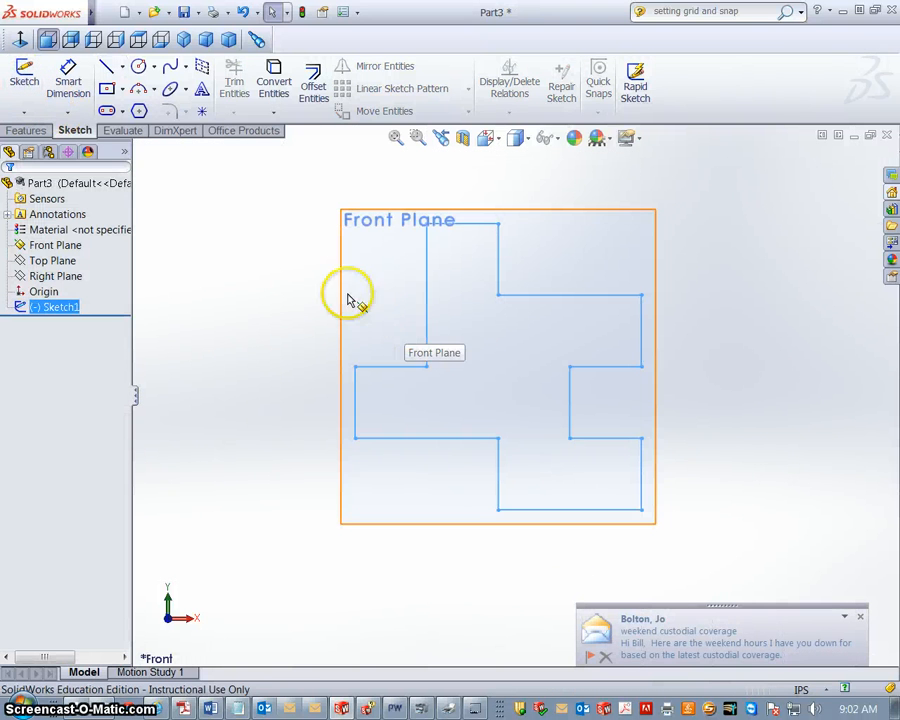
# - Extrude the closed stepped profile as a blind boss 1 in deep
pyautogui.click(38, 133)
pyautogui.click(31, 80)
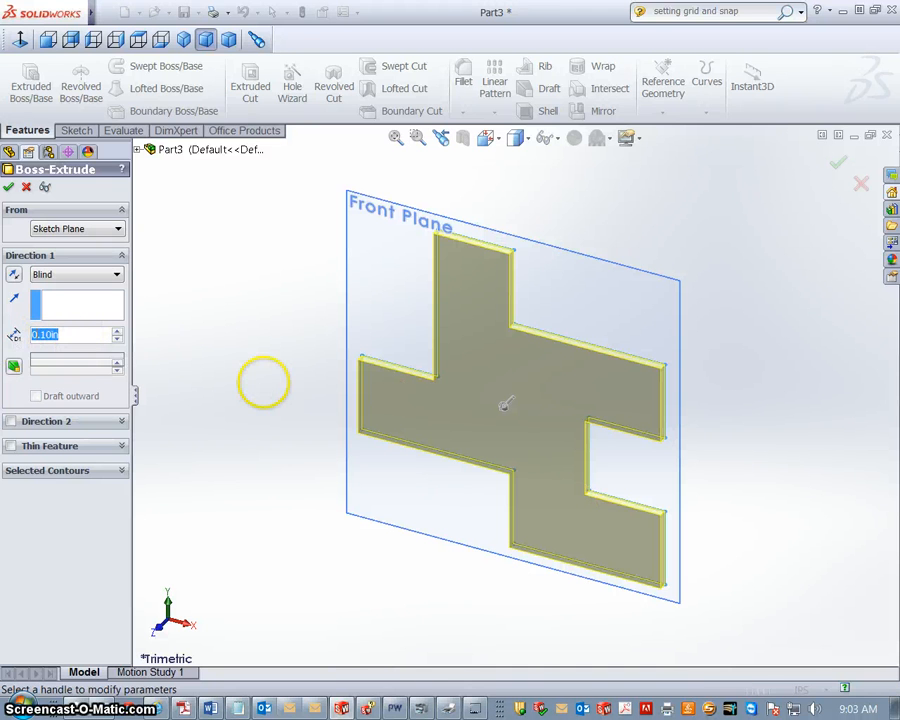
pyautogui.write('1')
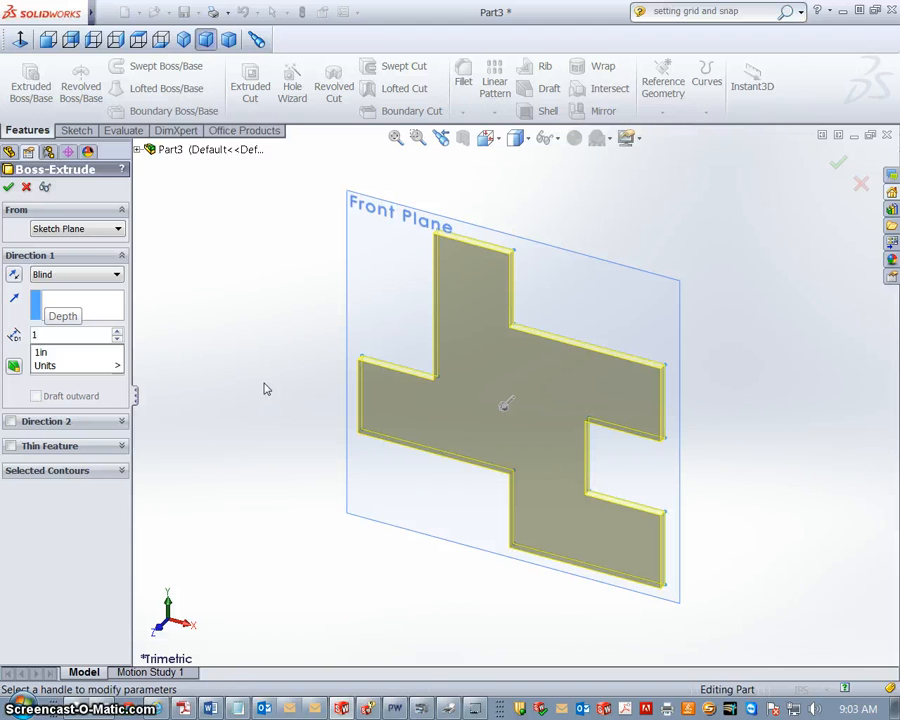
pyautogui.press('Return')
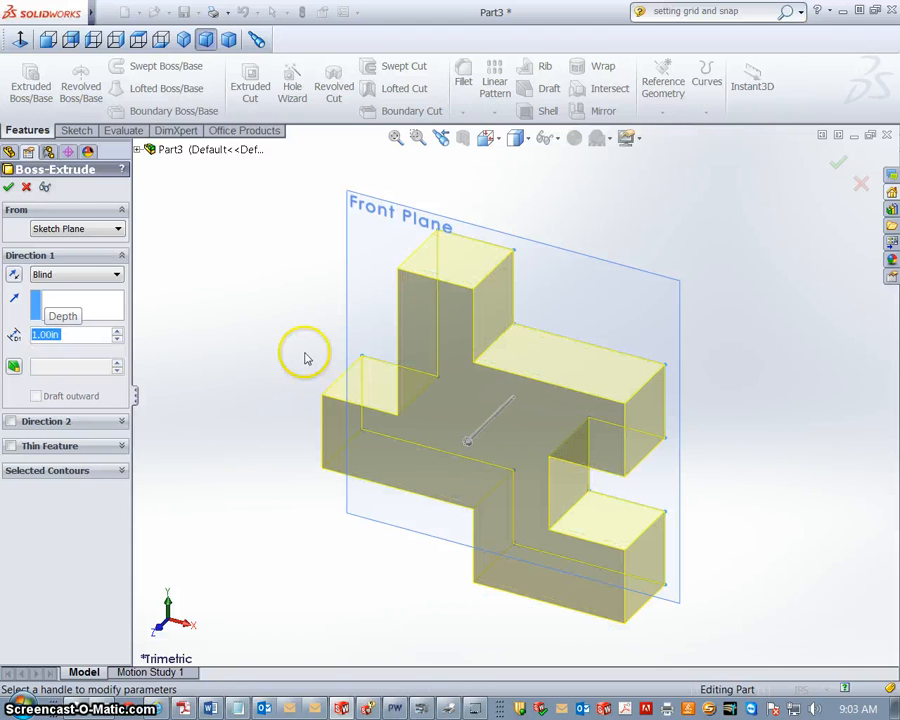
pyautogui.click(9, 189)
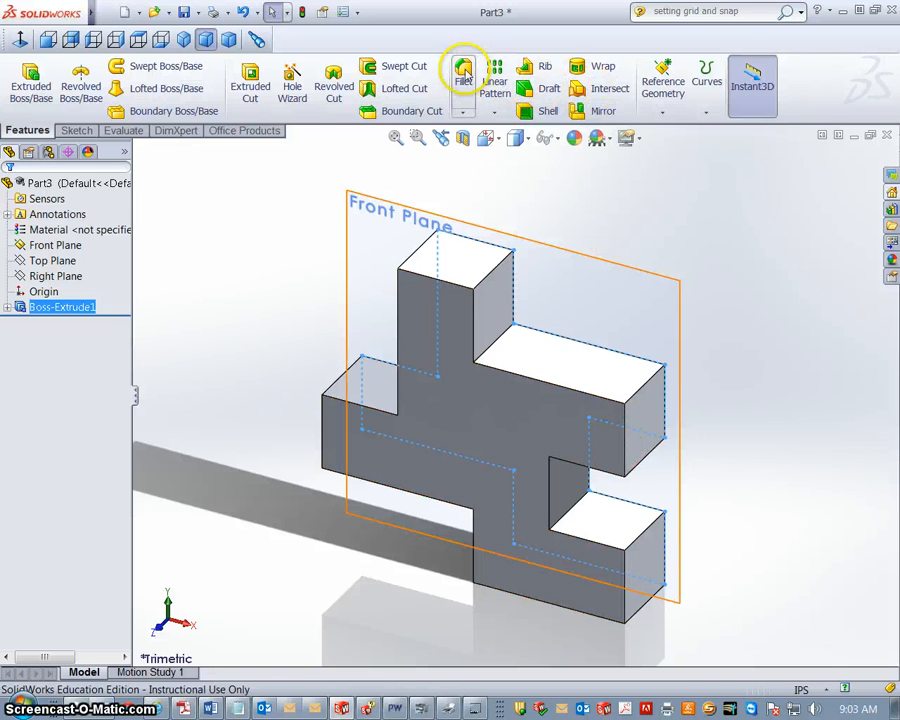
# - Start a constant-radius fillet of 0.13 in, selecting the upright arm's two top depth edges and the inner corner at its base on the +X side
pyautogui.click(466, 77)
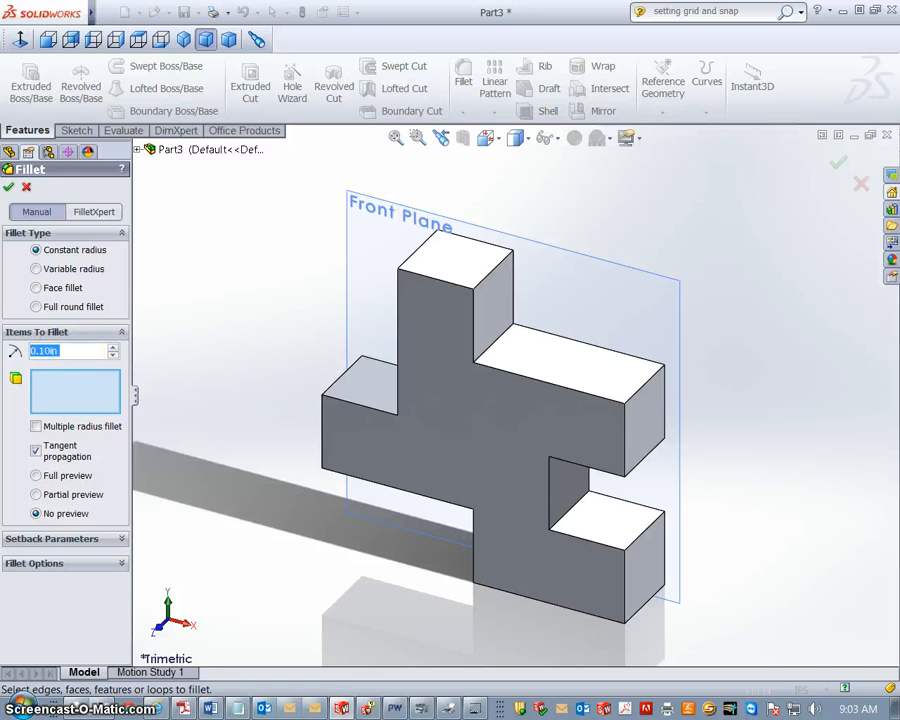
pyautogui.write('.13')
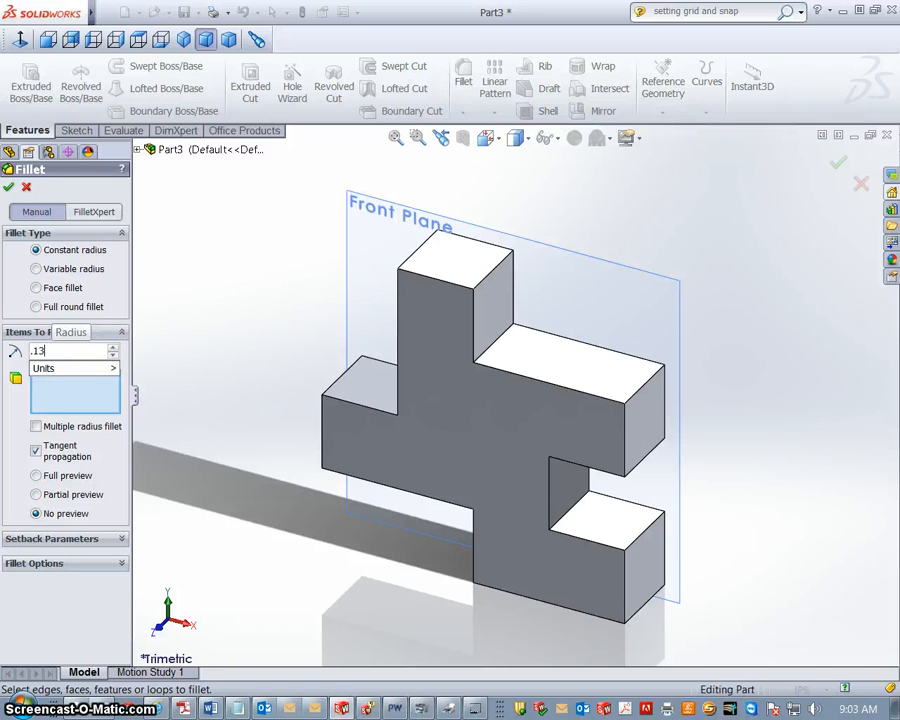
pyautogui.click(42, 370)
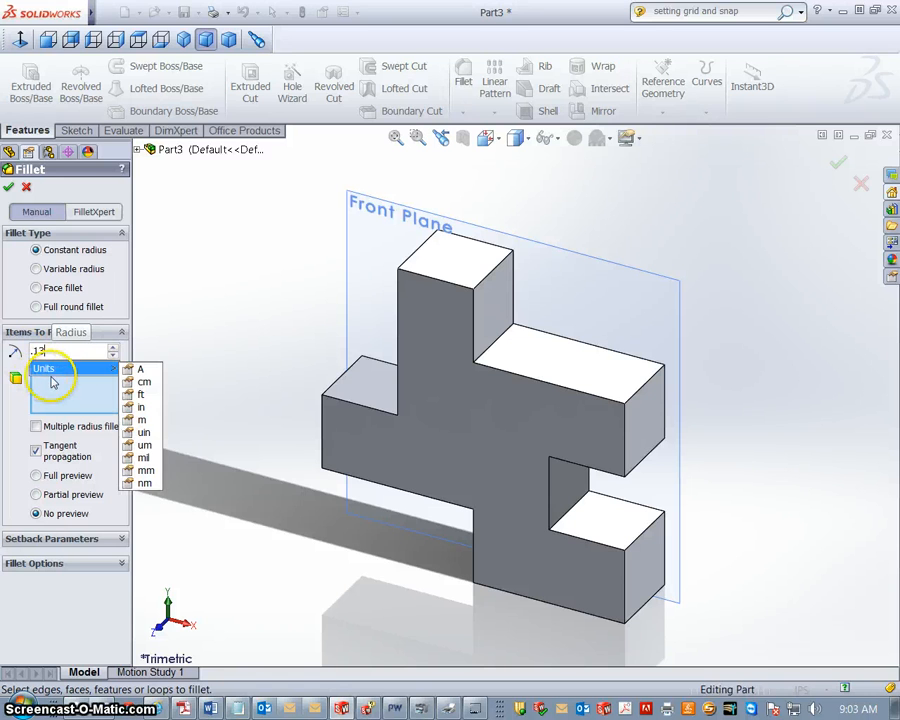
pyautogui.click(420, 254)
pyautogui.click(500, 264)
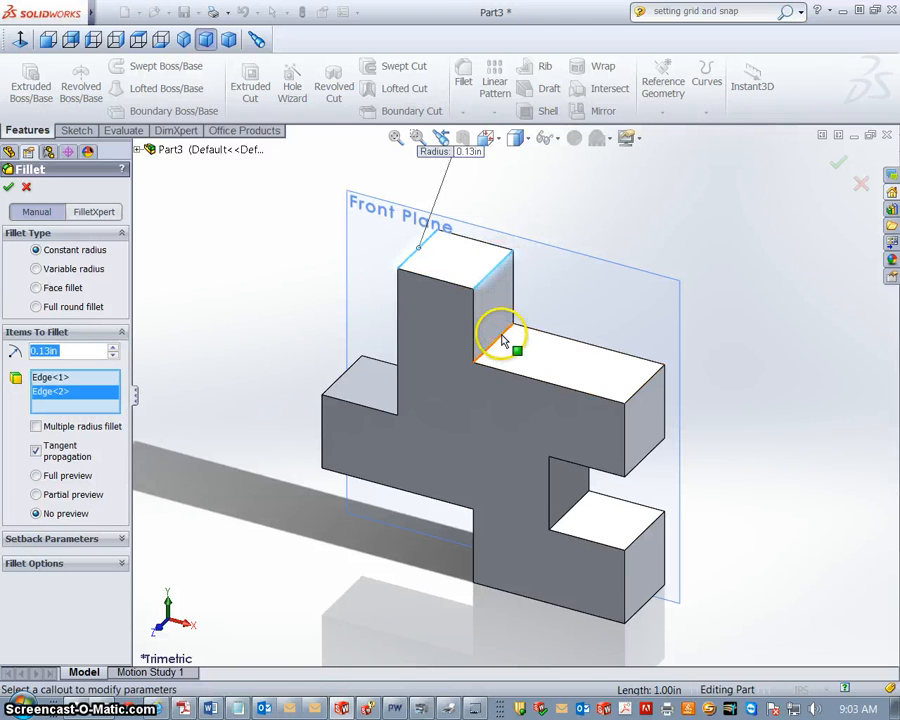
pyautogui.click(647, 383)
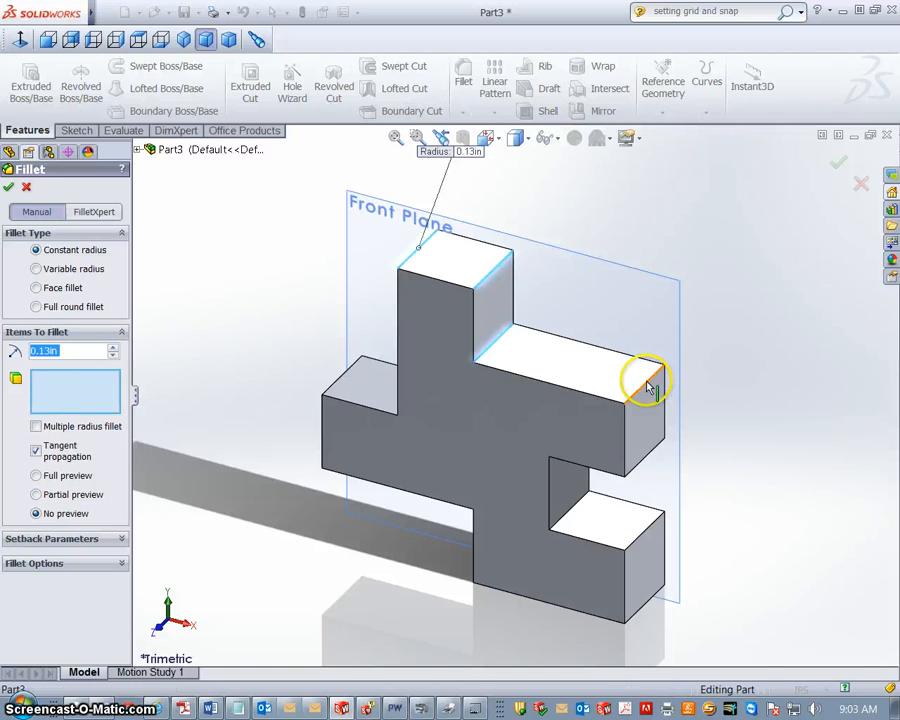
# - Add the outer depth edges of both +X side arms and the upper outer edge of the -X side arm to the fillet
pyautogui.click(646, 383)
pyautogui.click(648, 458)
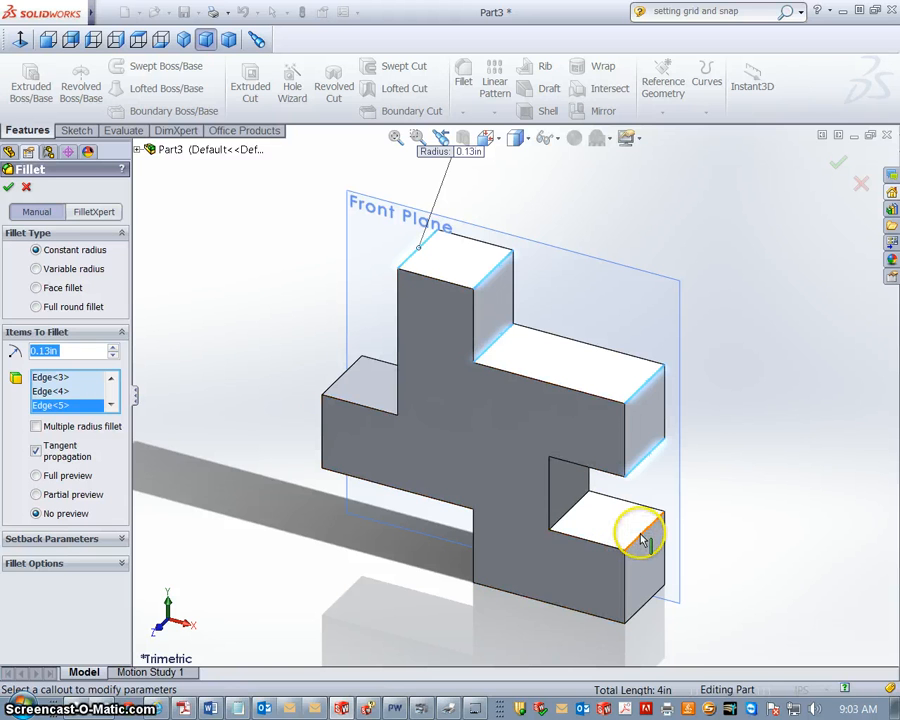
pyautogui.click(652, 592)
pyautogui.click(524, 596)
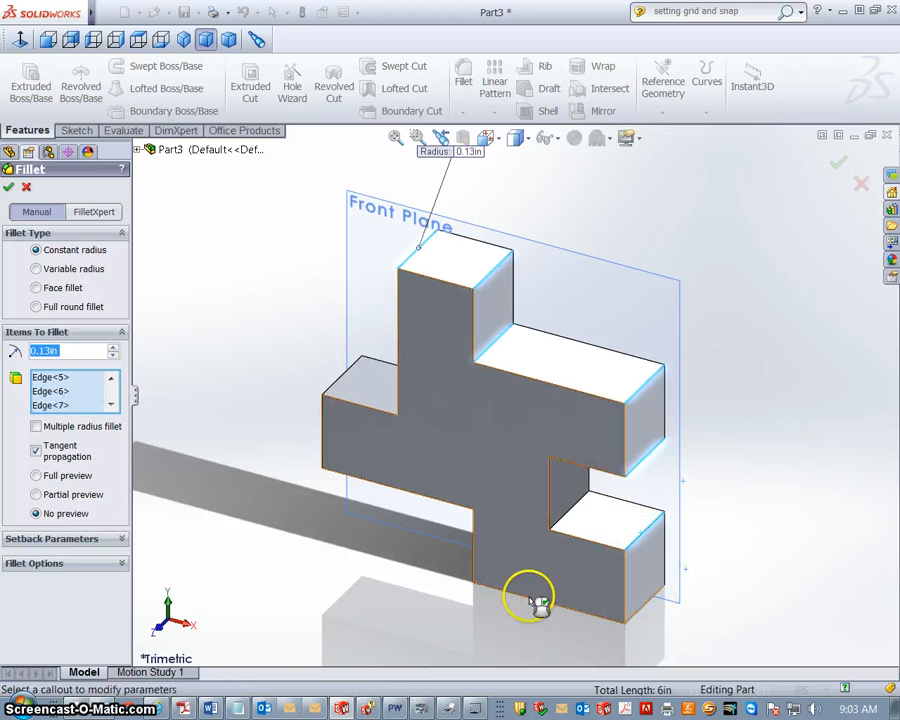
pyautogui.click(344, 380)
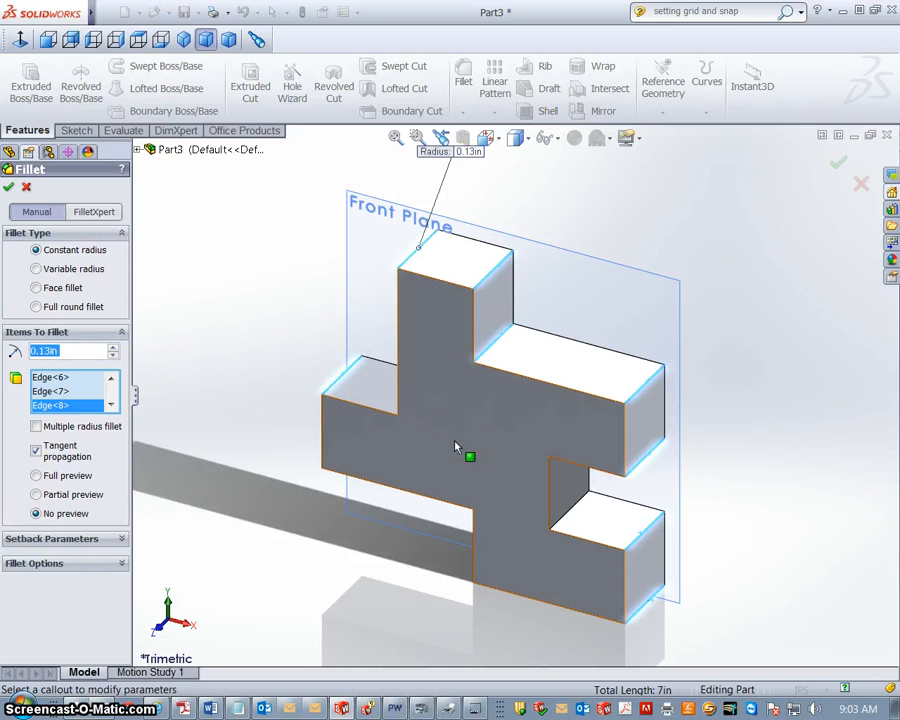
# - Add the inner corner above the -X side arm, that arm's lower outer edge, and the underside step's inner and outer corners to the fillet
pyautogui.moveTo(455, 447); pyautogui.dragTo(585, 423, button='middle')
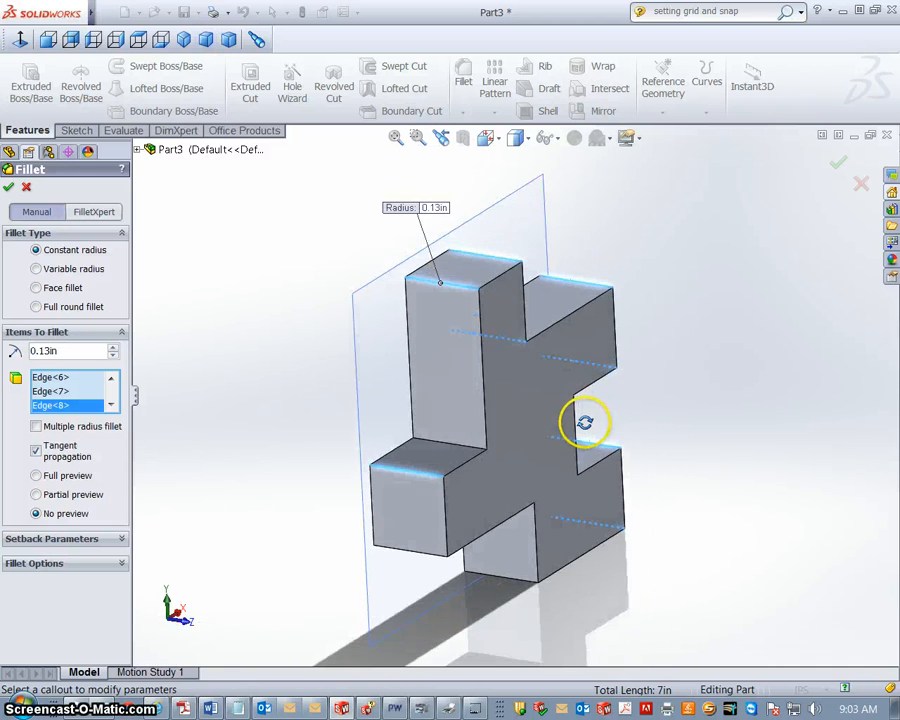
pyautogui.click(463, 450)
pyautogui.moveTo(463, 450); pyautogui.dragTo(425, 405, button='middle')
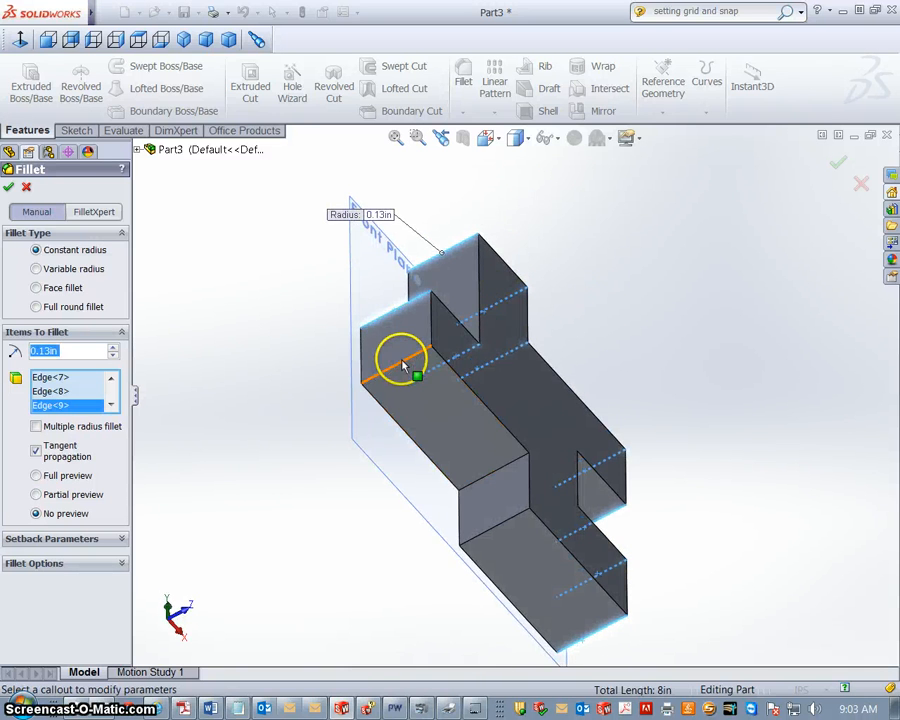
pyautogui.click(401, 361)
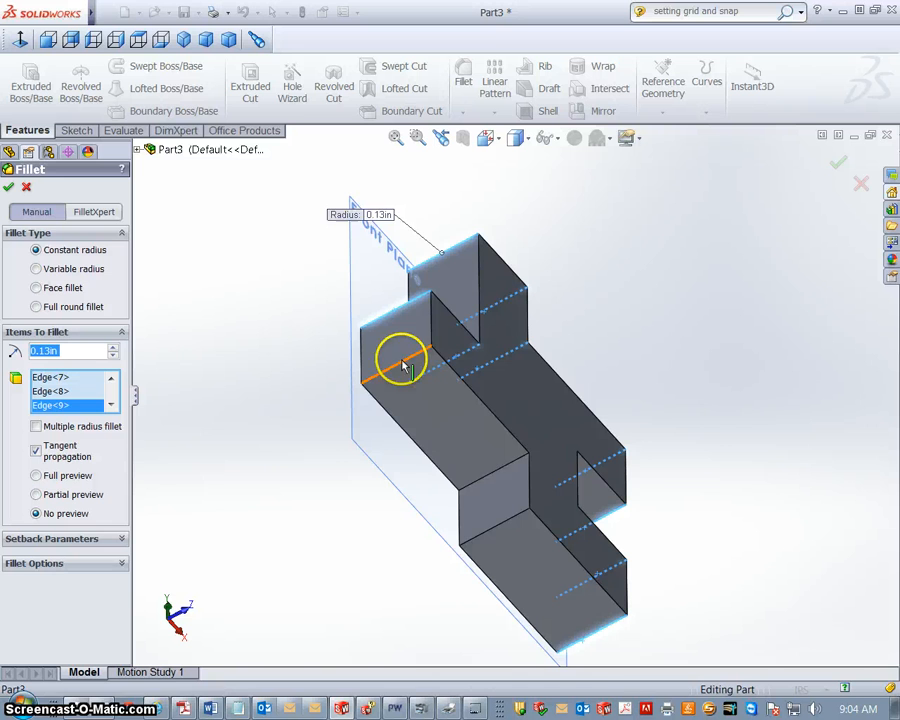
pyautogui.click(493, 476)
pyautogui.click(494, 524)
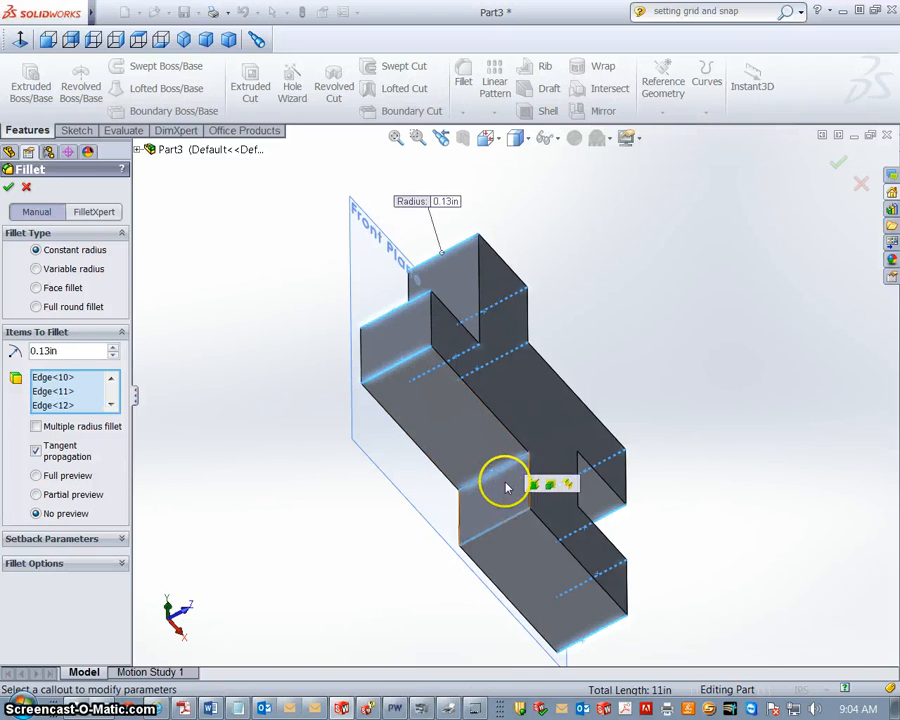
pyautogui.click(492, 416)
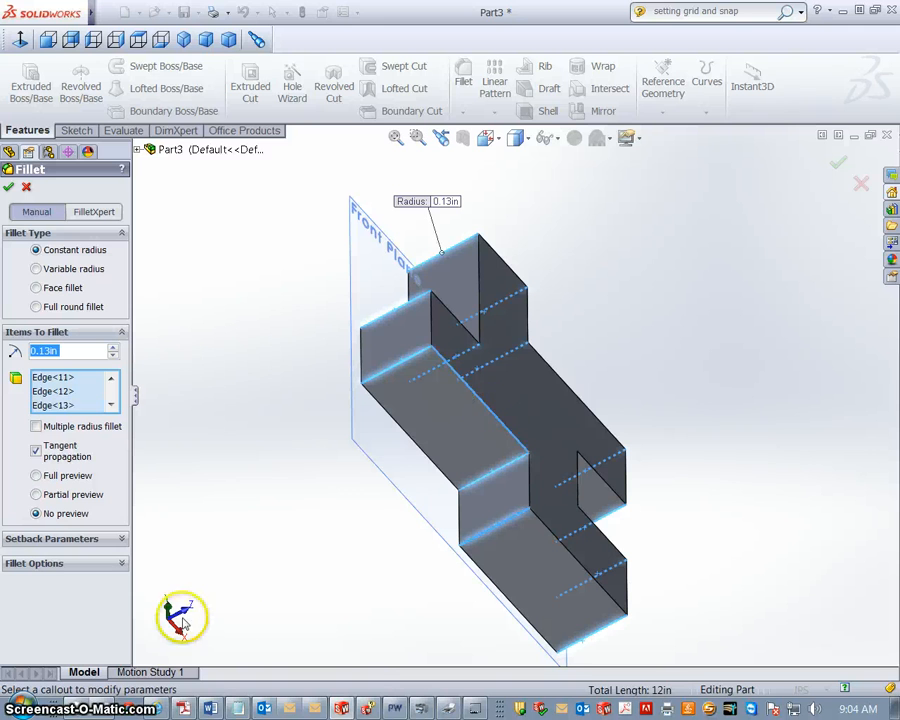
pyautogui.click(486, 400)
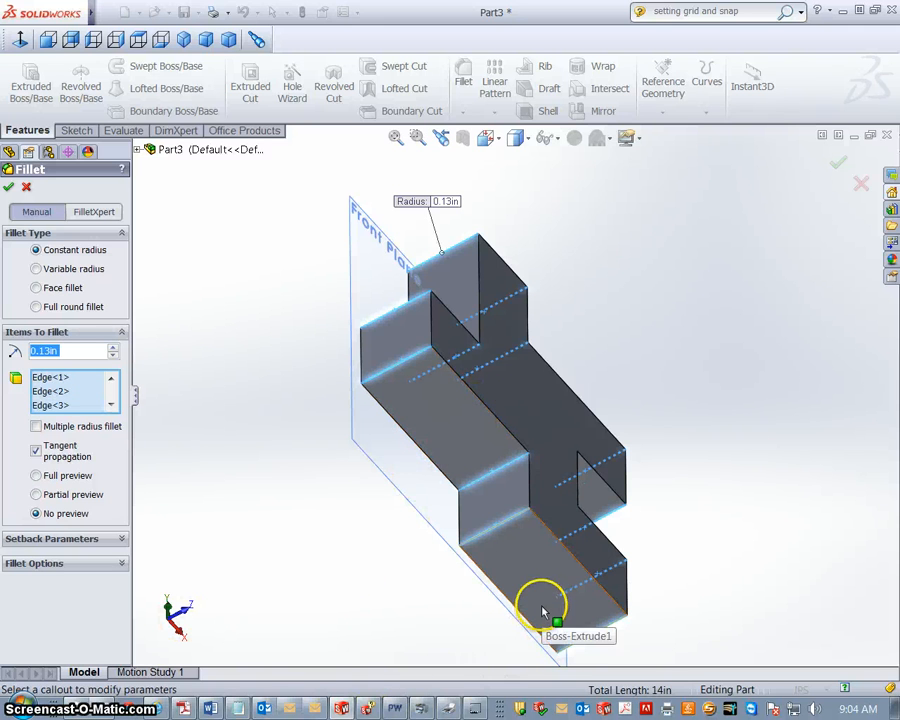
# - Add the two inner corner edges of the notch between the +X side arms and apply the fillet
pyautogui.moveTo(530, 603); pyautogui.dragTo(360, 563, button='middle')
pyautogui.click(437, 518)
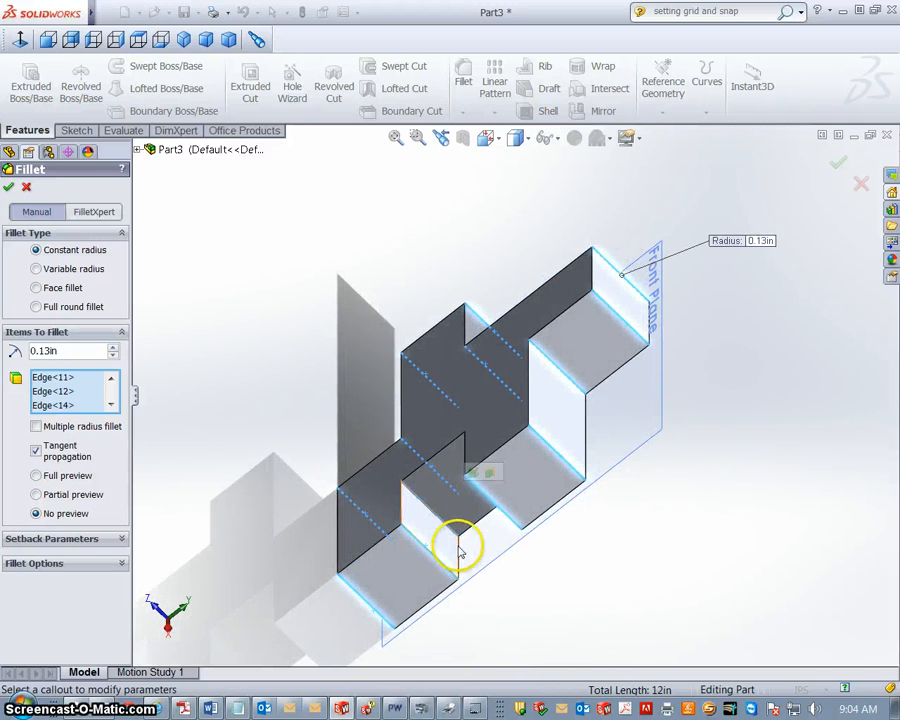
pyautogui.moveTo(464, 527); pyautogui.dragTo(487, 518, button='middle')
pyautogui.moveTo(525, 505); pyautogui.dragTo(544, 481, button='middle')
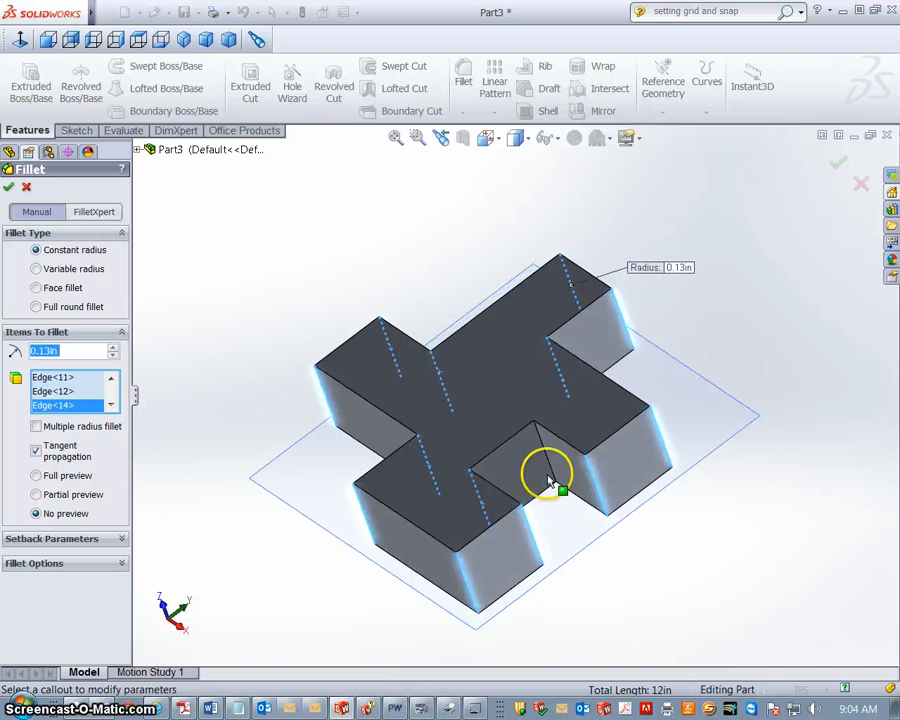
pyautogui.click(548, 465)
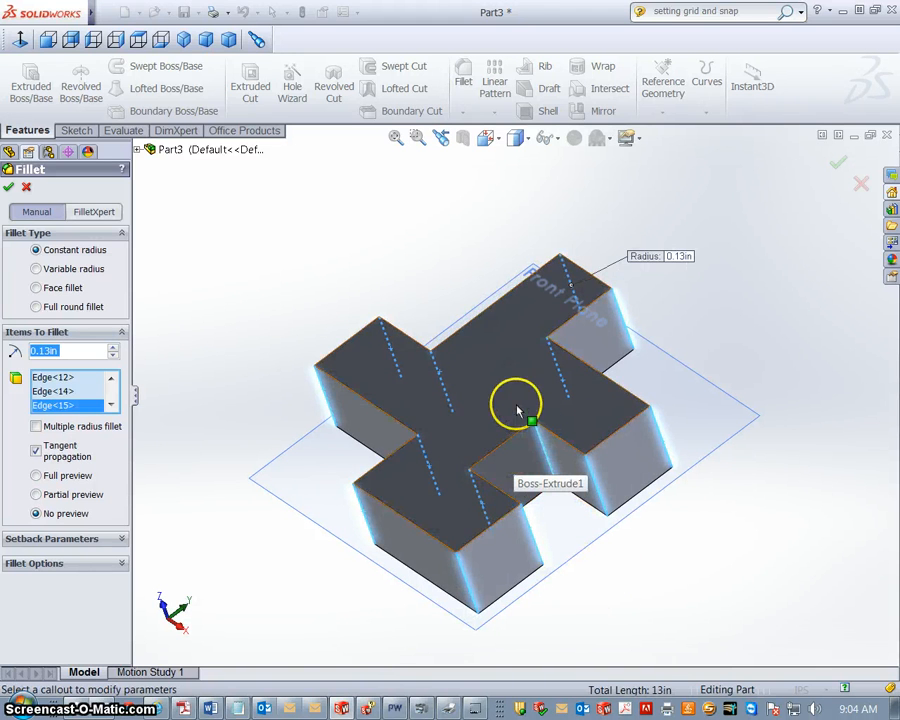
pyautogui.moveTo(518, 410); pyautogui.dragTo(28, 236, button='middle')
pyautogui.click(9, 188)
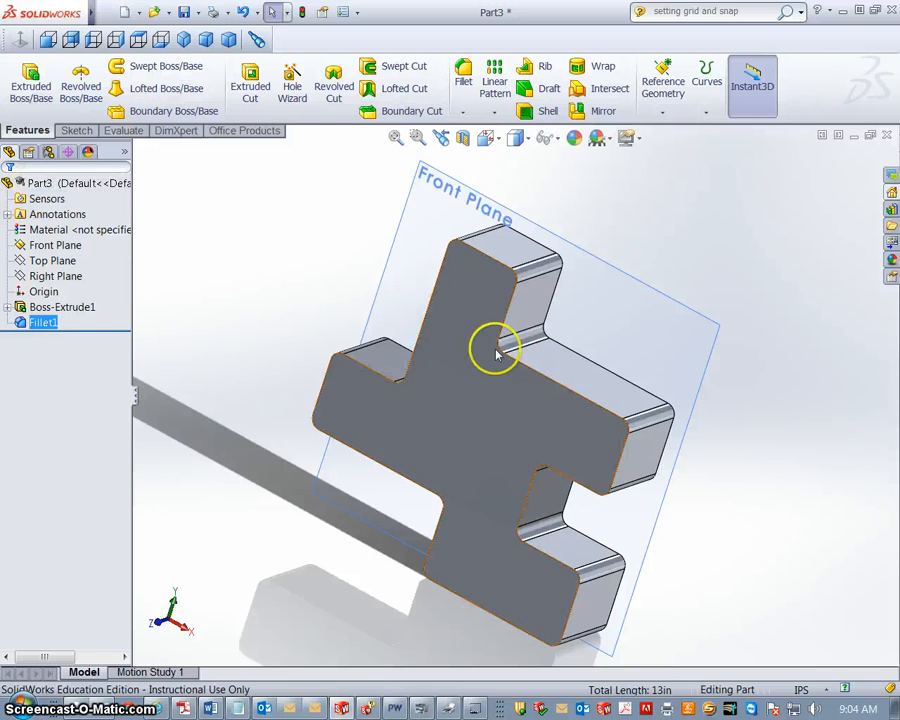
# - Orient the part to the Front view and display it with hidden lines removed
pyautogui.moveTo(472, 441); pyautogui.dragTo(510, 410, button='middle')
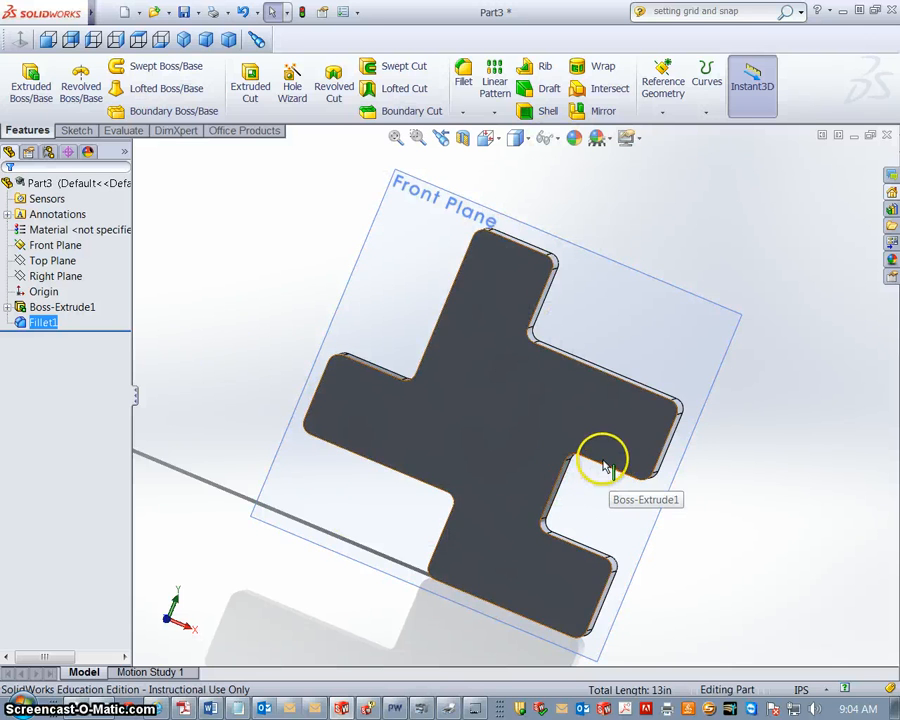
pyautogui.click(48, 42)
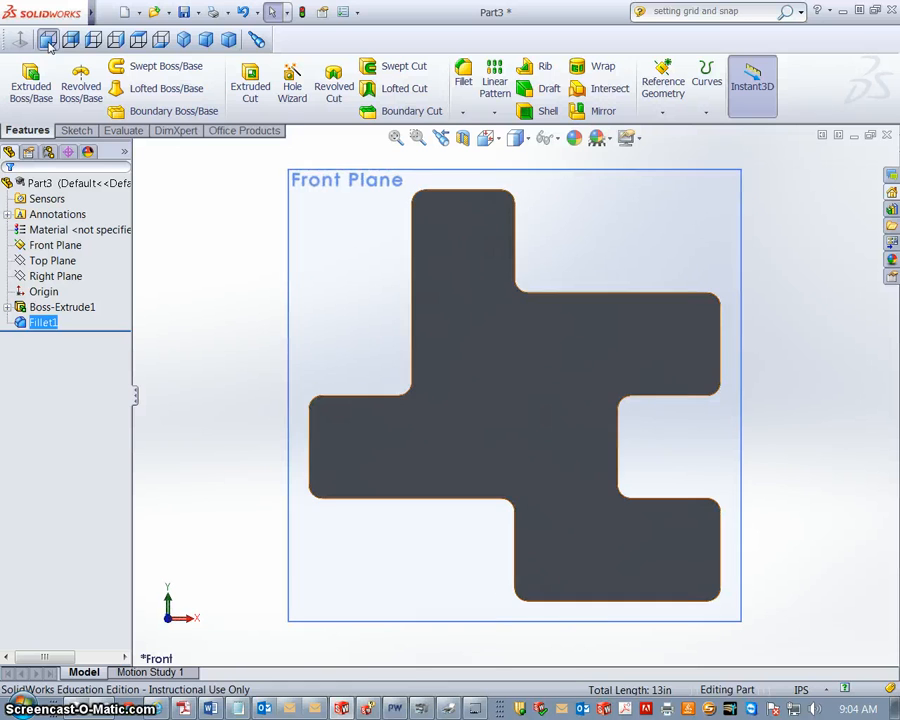
pyautogui.click(498, 140)
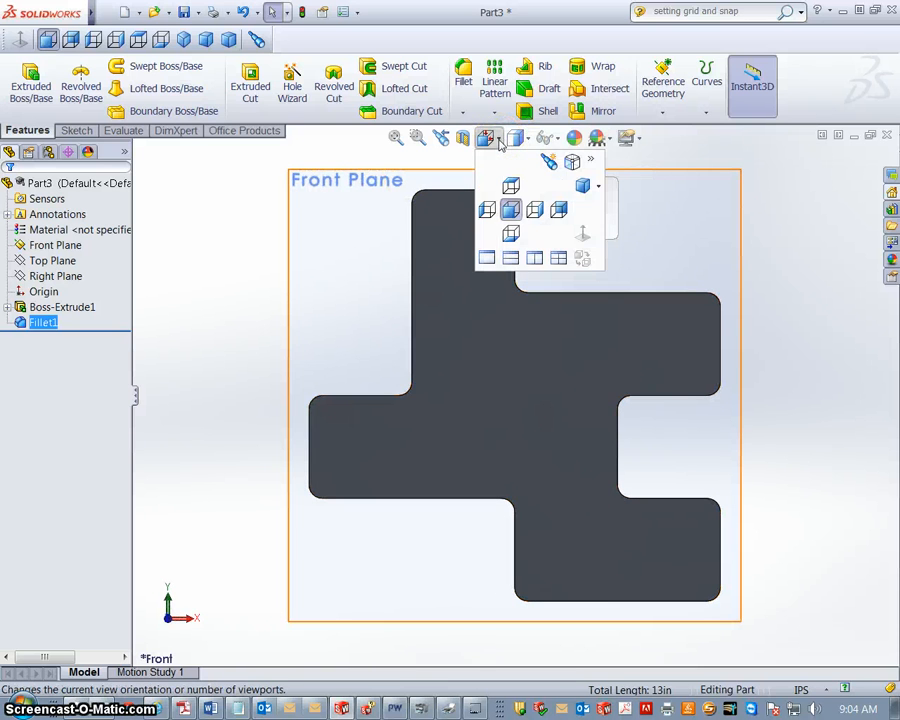
pyautogui.click(500, 140)
pyautogui.click(500, 140)
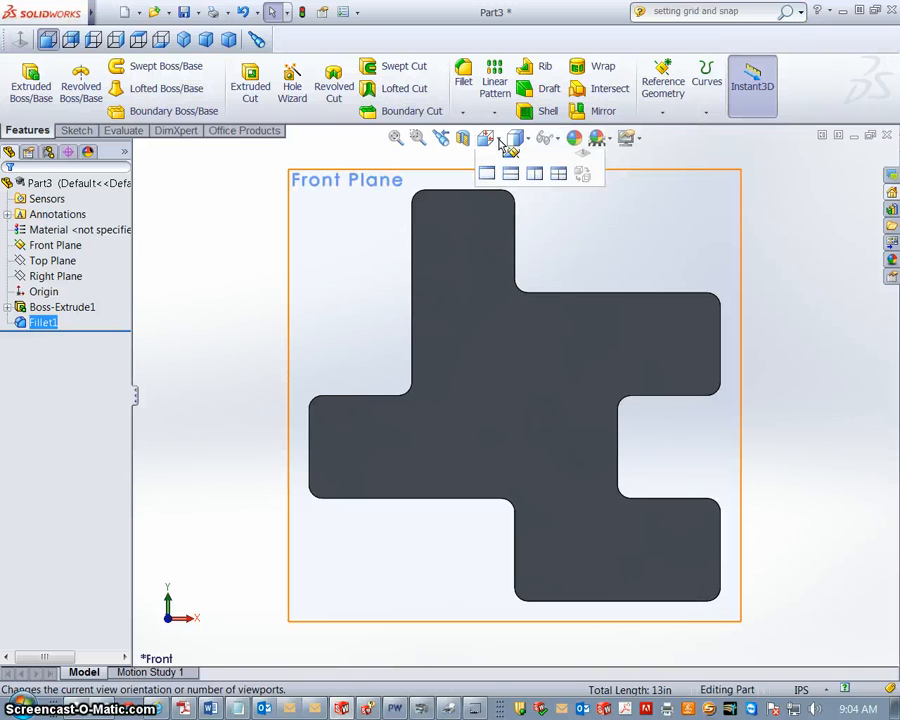
pyautogui.click(546, 139)
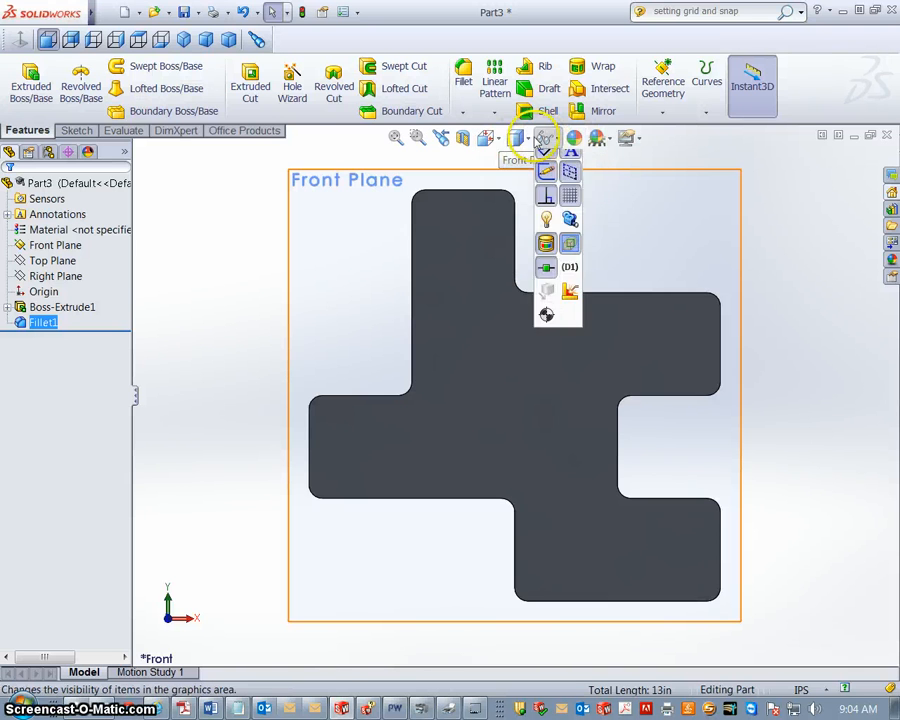
pyautogui.click(520, 140)
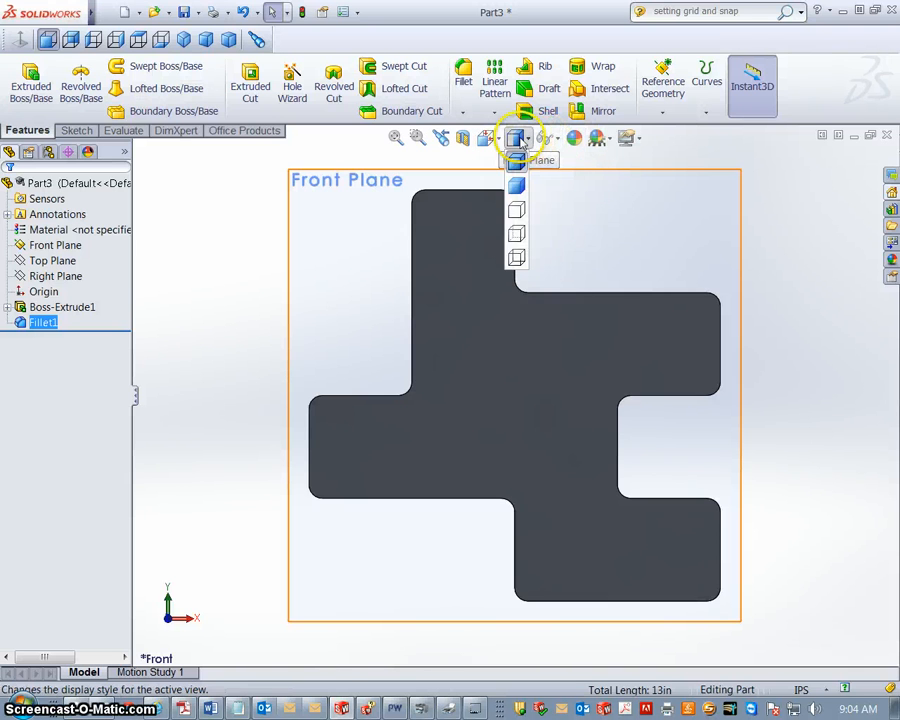
pyautogui.click(516, 213)
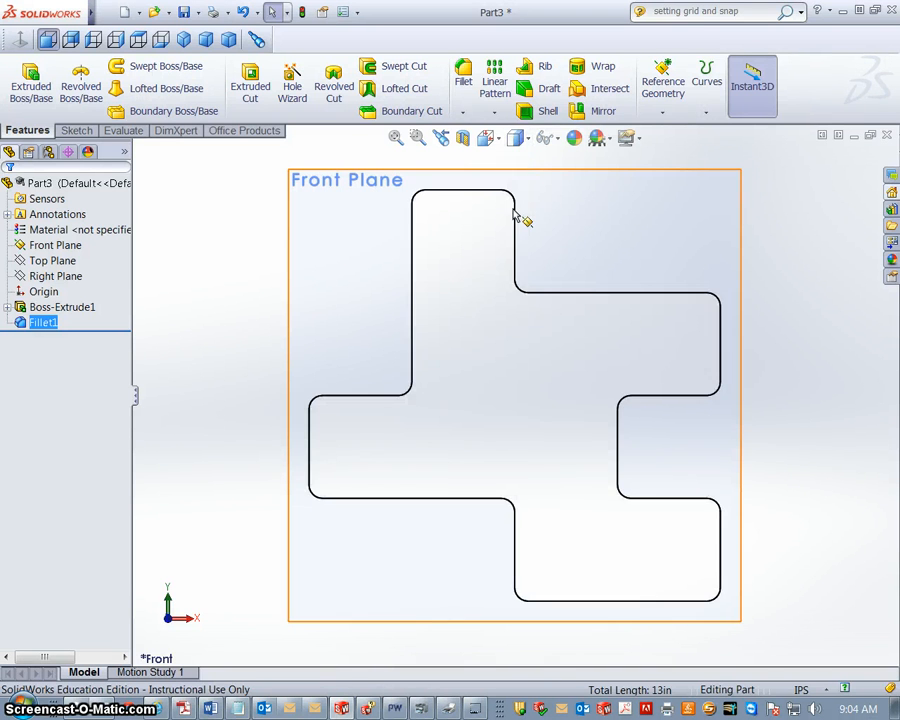
# - Set the part's display style to Wireframe
pyautogui.click(524, 138)
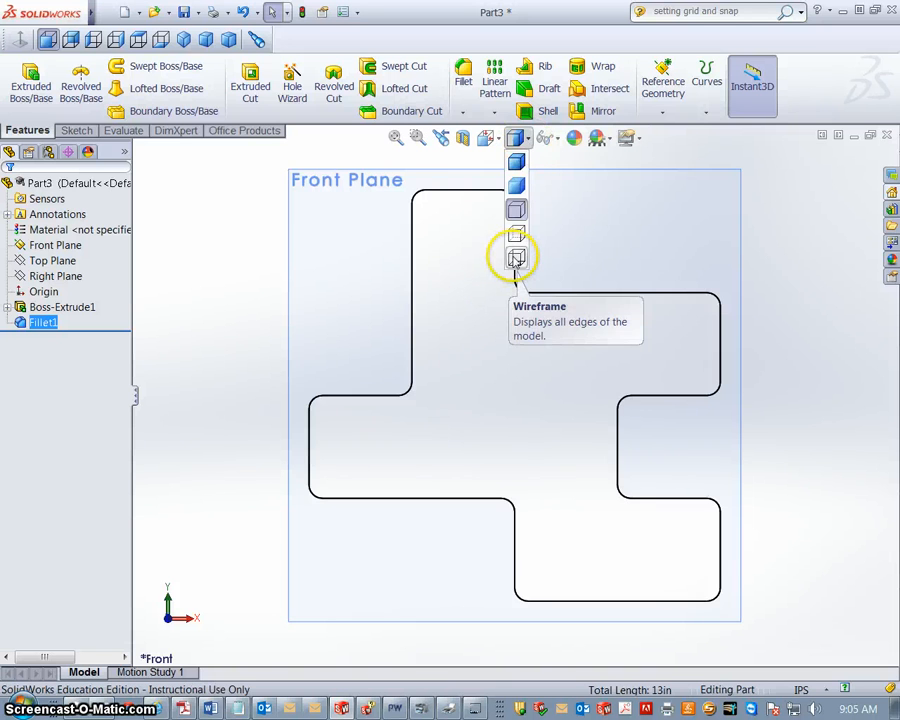
pyautogui.click(515, 258)
pyautogui.click(526, 140)
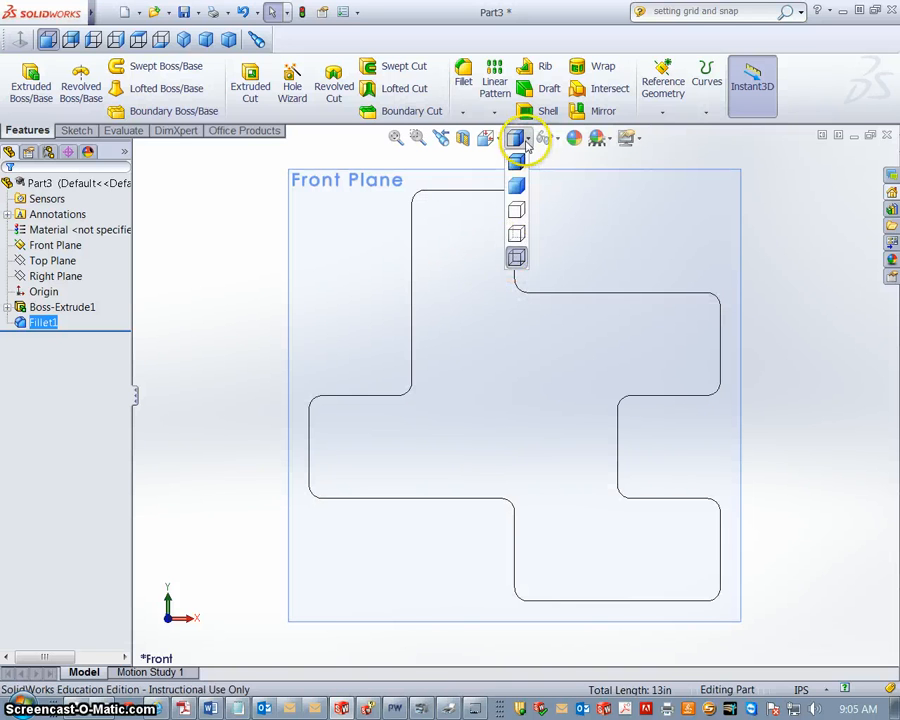
pyautogui.click(516, 259)
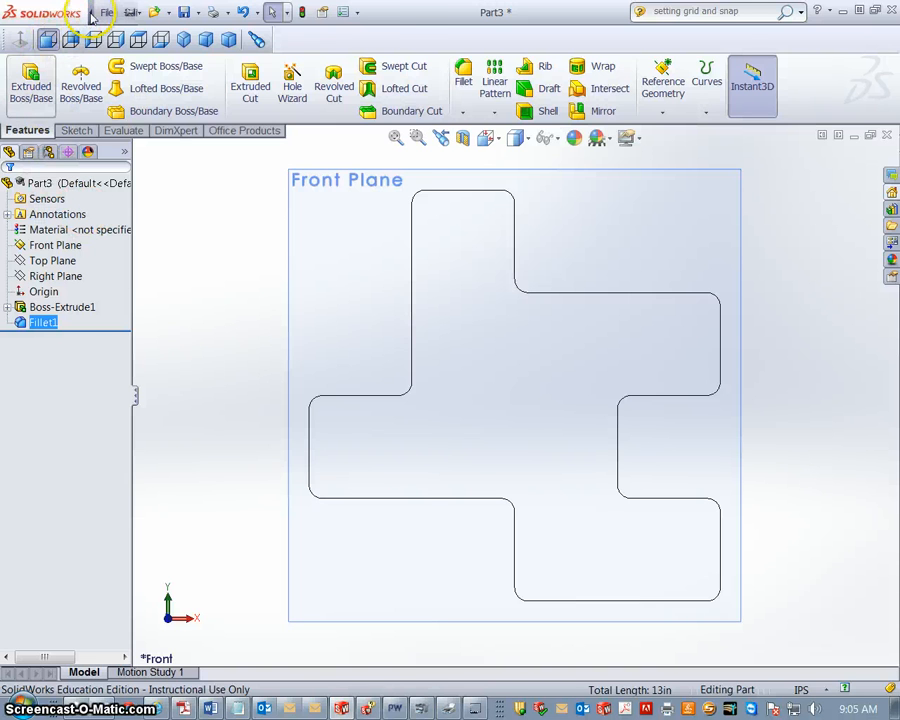
# - Save the part in the Woodshop folder under the existing part A SLDPRT file's name, replacing that file
pyautogui.click(101, 13)
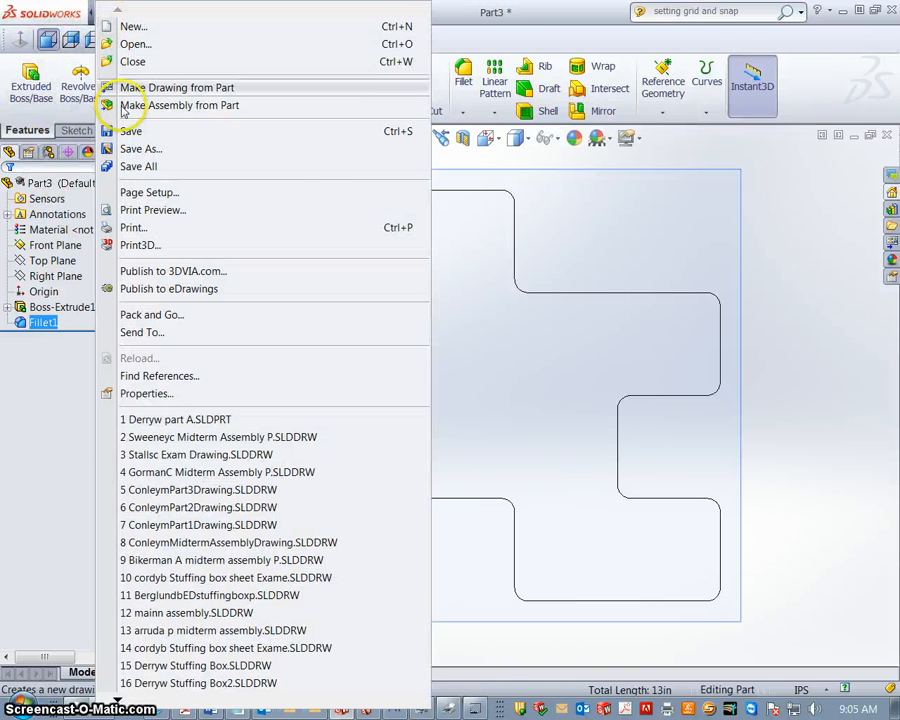
pyautogui.click(135, 148)
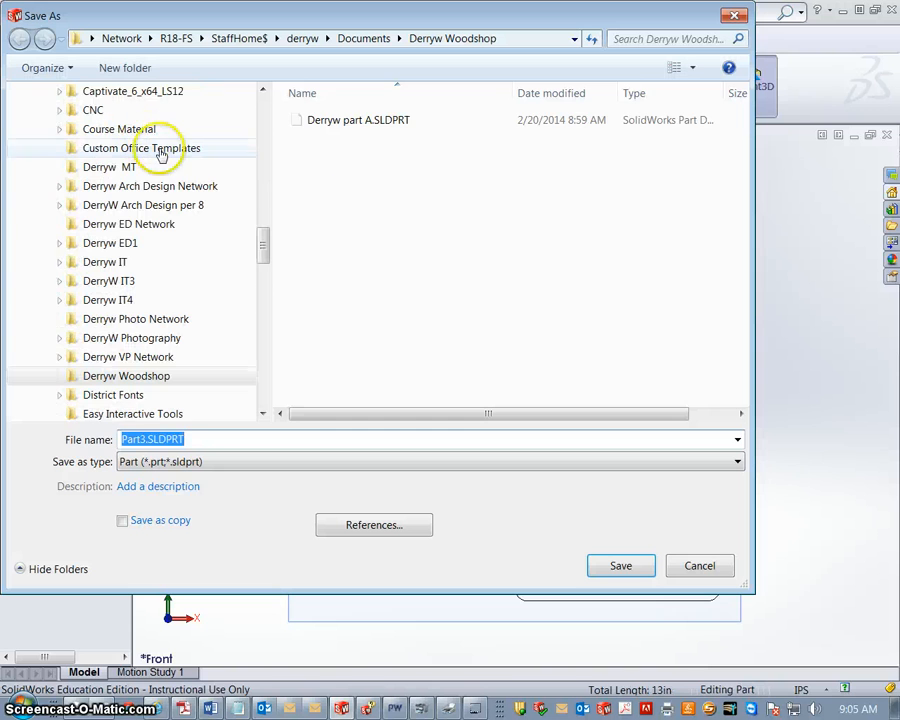
pyautogui.click(328, 122)
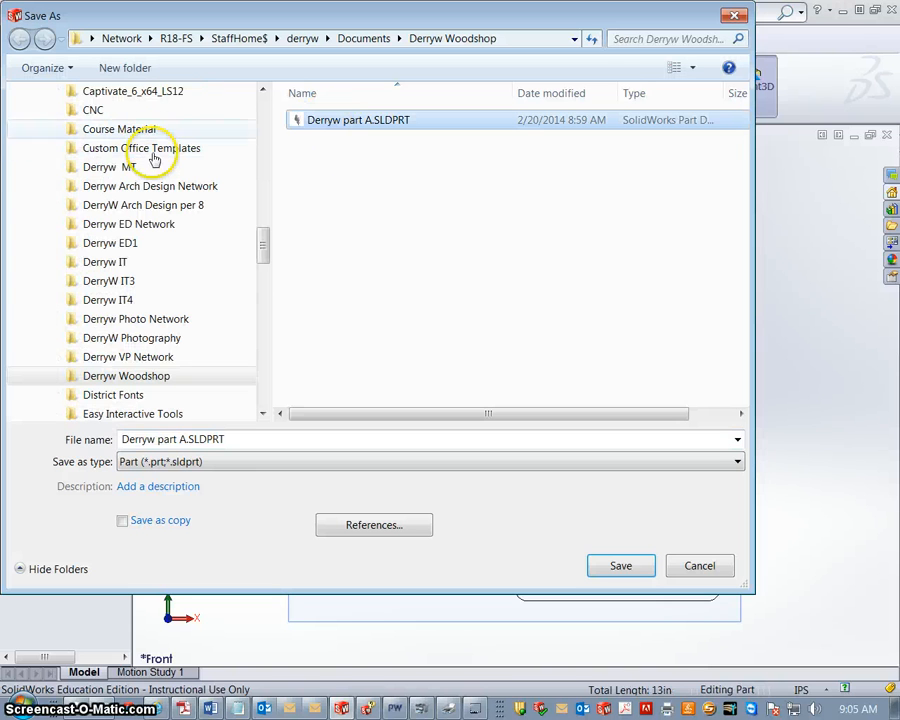
pyautogui.click(153, 380)
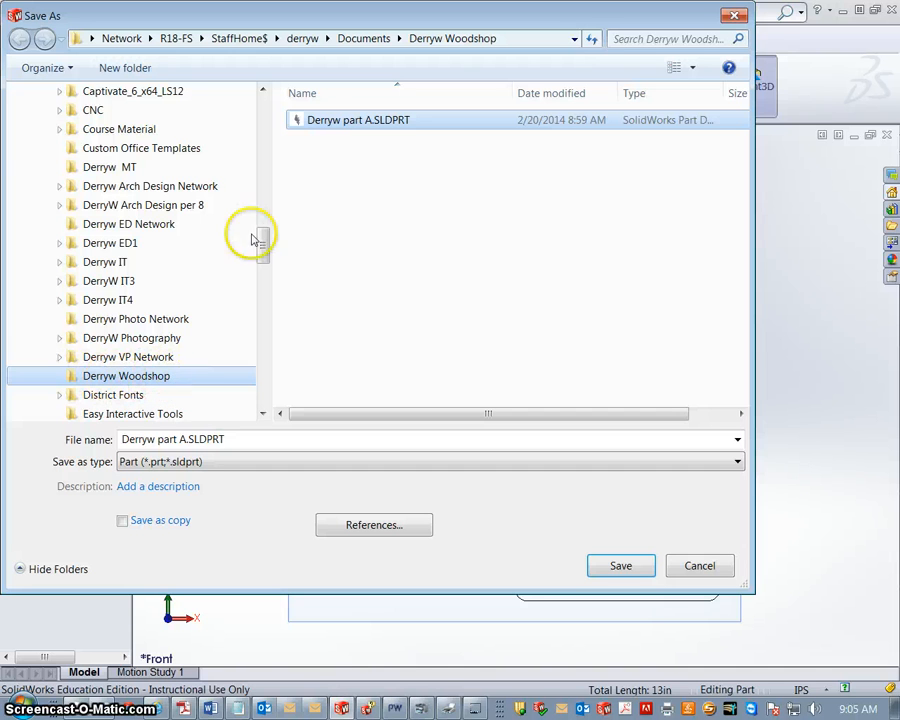
pyautogui.click(306, 124)
pyautogui.click(312, 122)
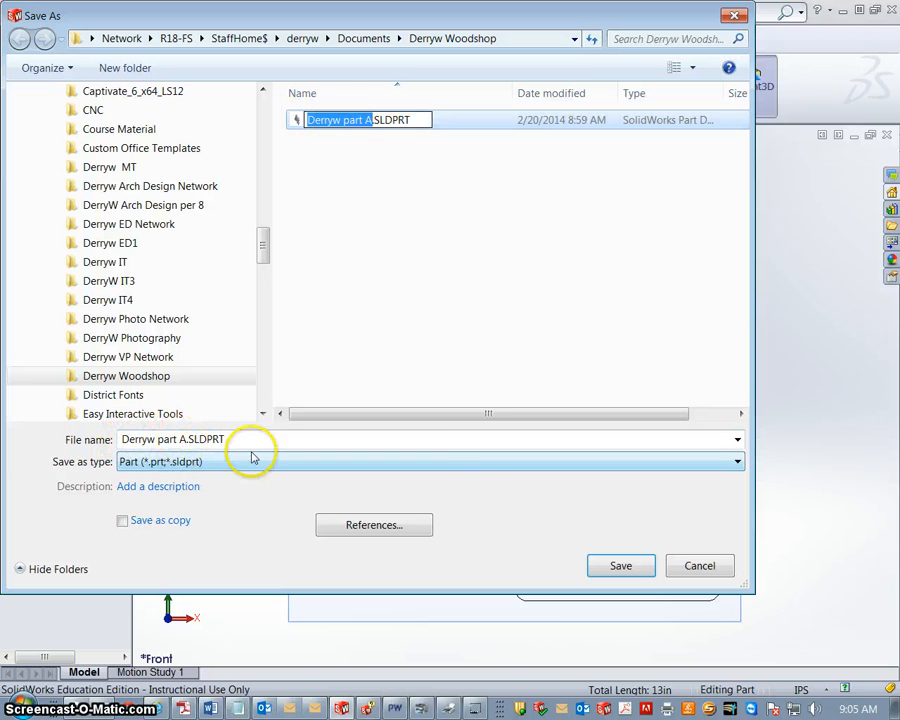
pyautogui.click(622, 567)
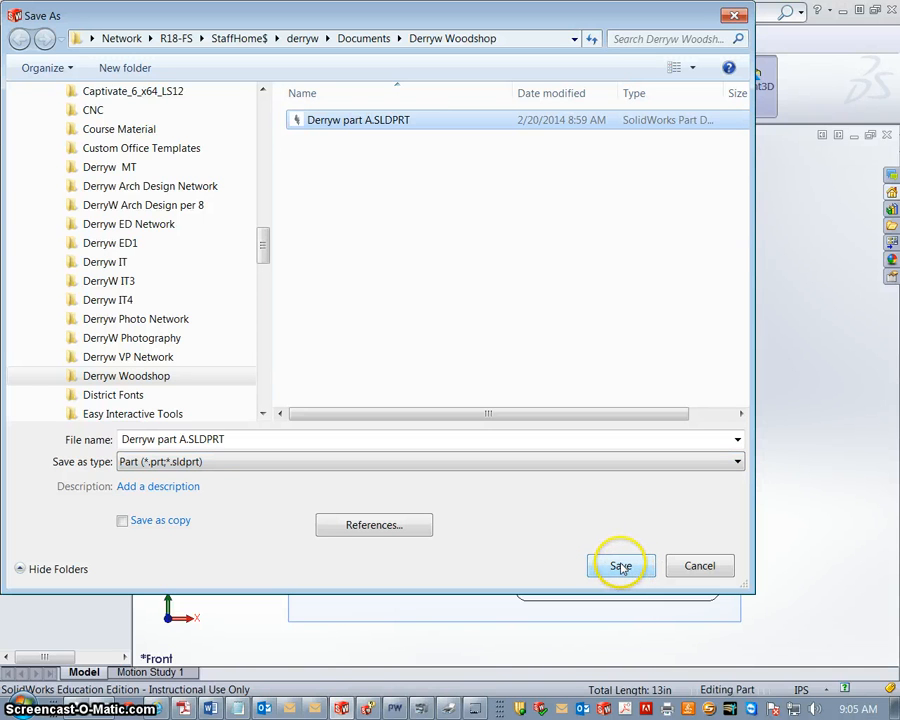
pyautogui.click(619, 567)
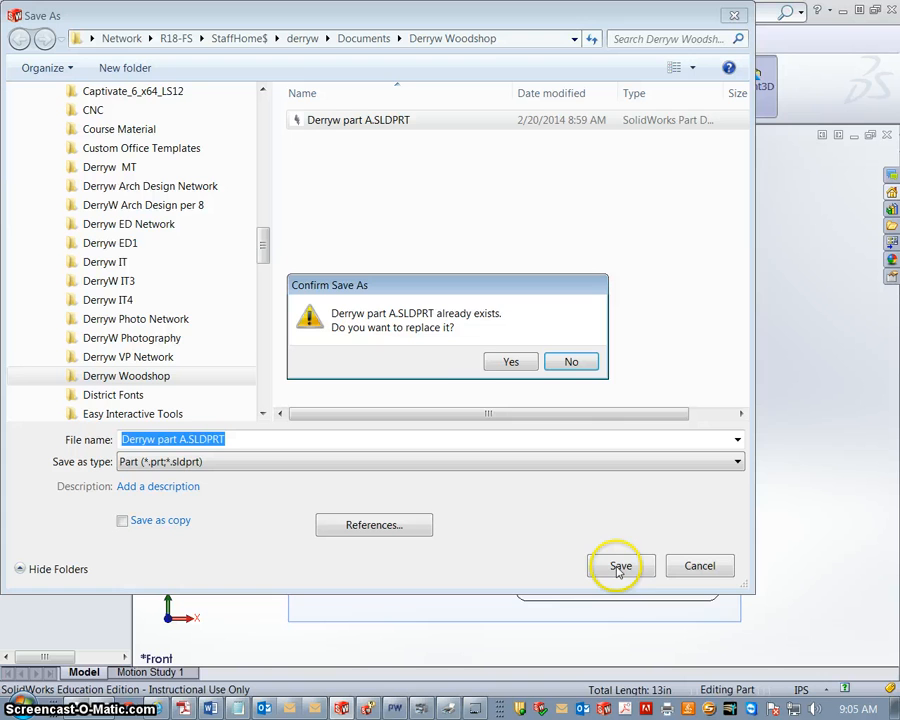
pyautogui.click(505, 362)
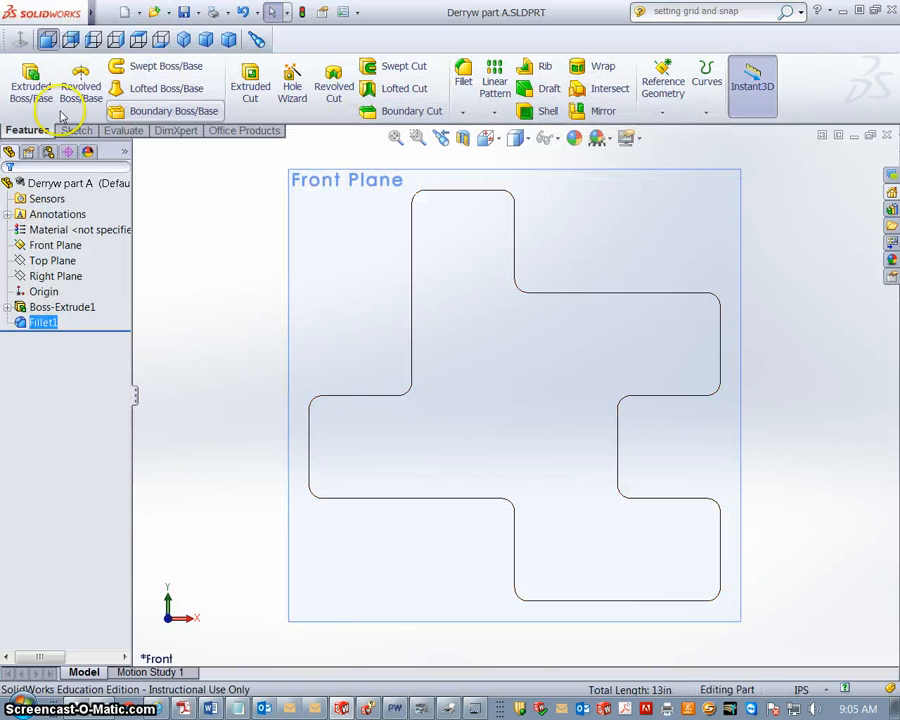
# - Inspect the wireframe part from an angle and return it to the Front view with the Wireframe display style
pyautogui.moveTo(538, 366); pyautogui.dragTo(587, 323, button='middle')
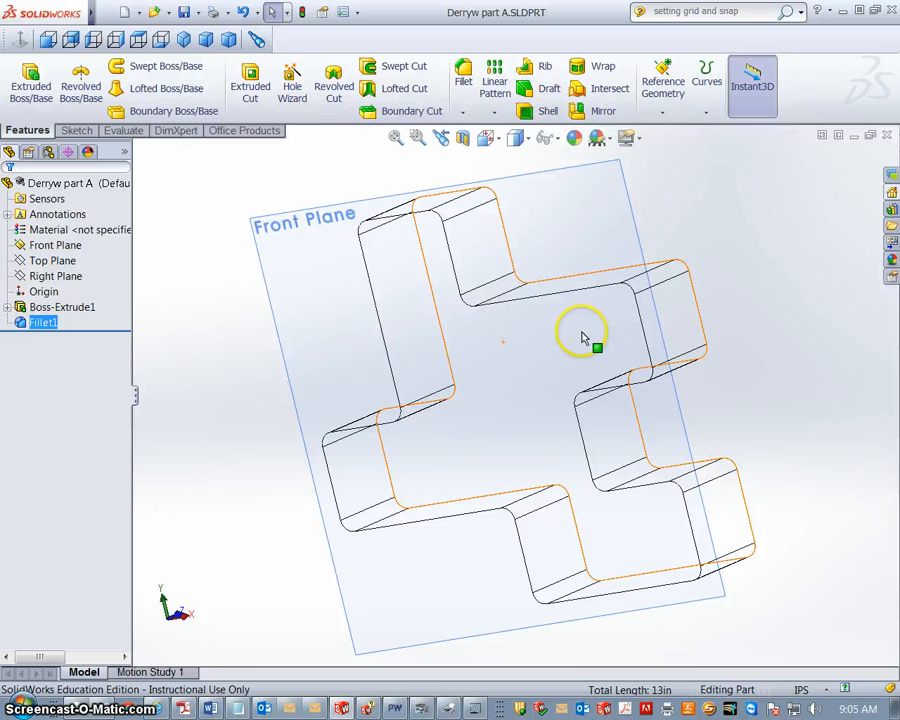
pyautogui.click(46, 42)
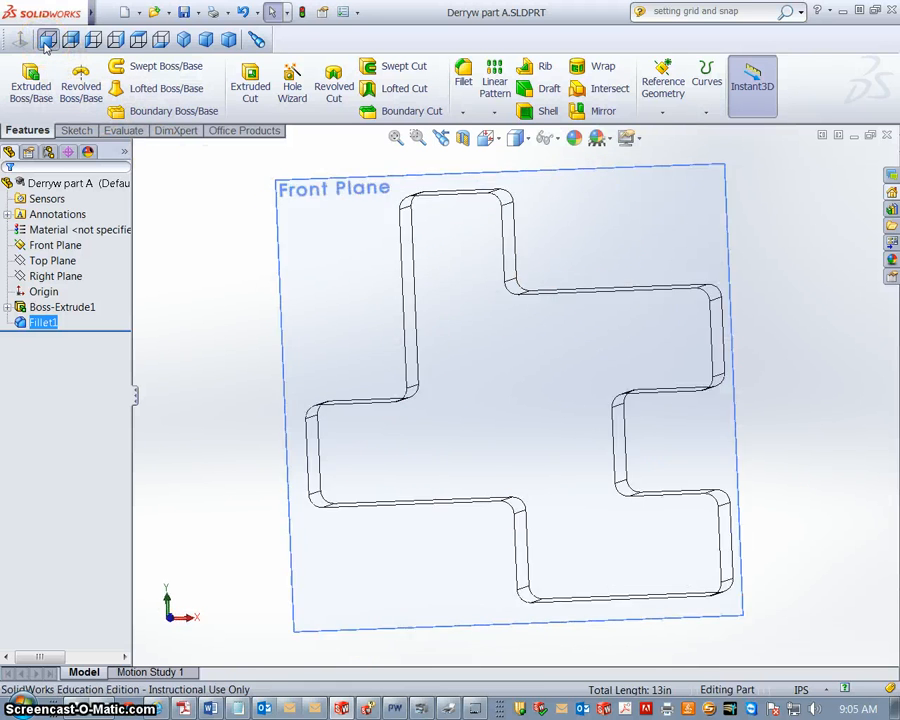
pyautogui.click(529, 141)
pyautogui.click(516, 257)
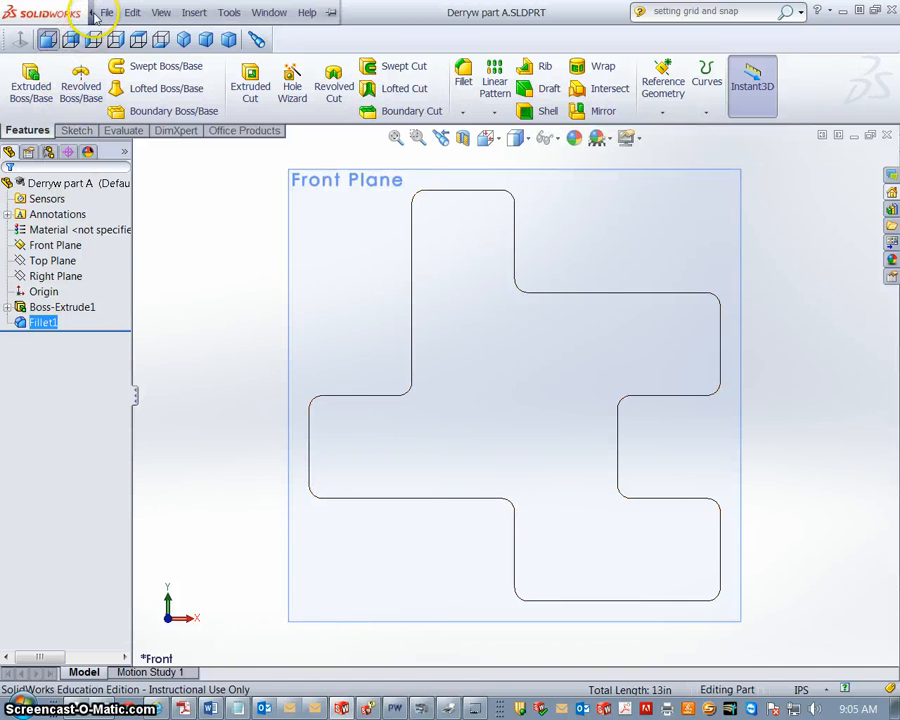
# - Save a copy in Dwg (*.dwg) format over the existing part A DWG file in the Woodshop folder
pyautogui.click(103, 15)
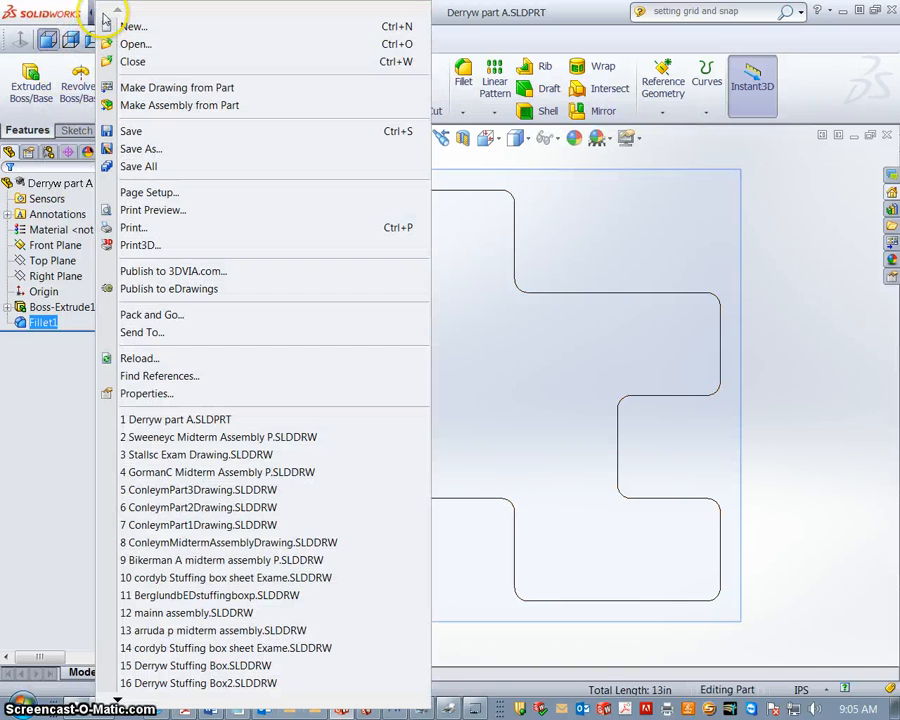
pyautogui.click(147, 155)
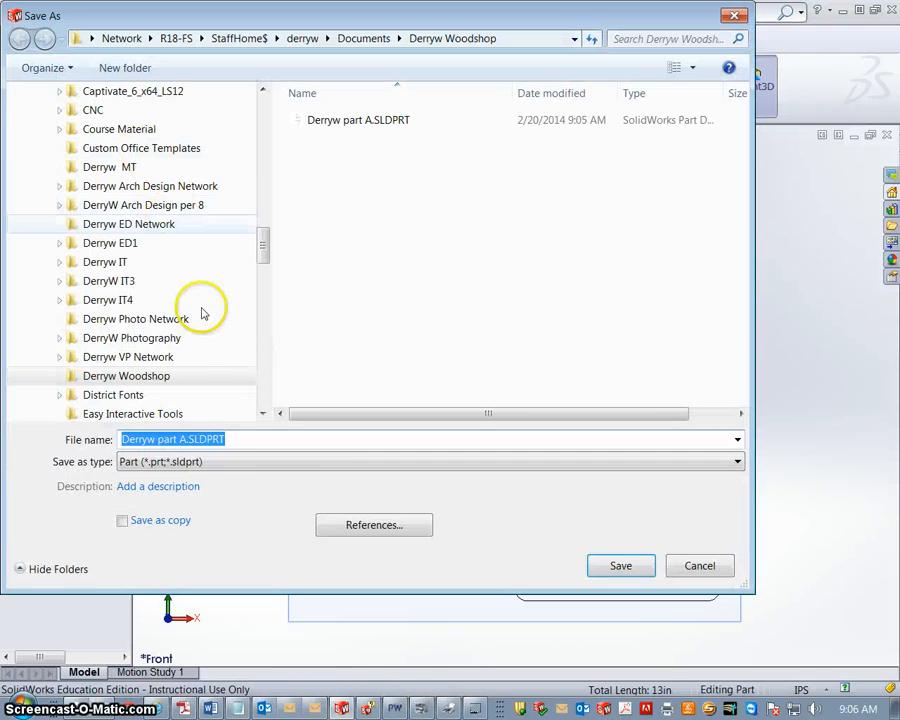
pyautogui.click(287, 465)
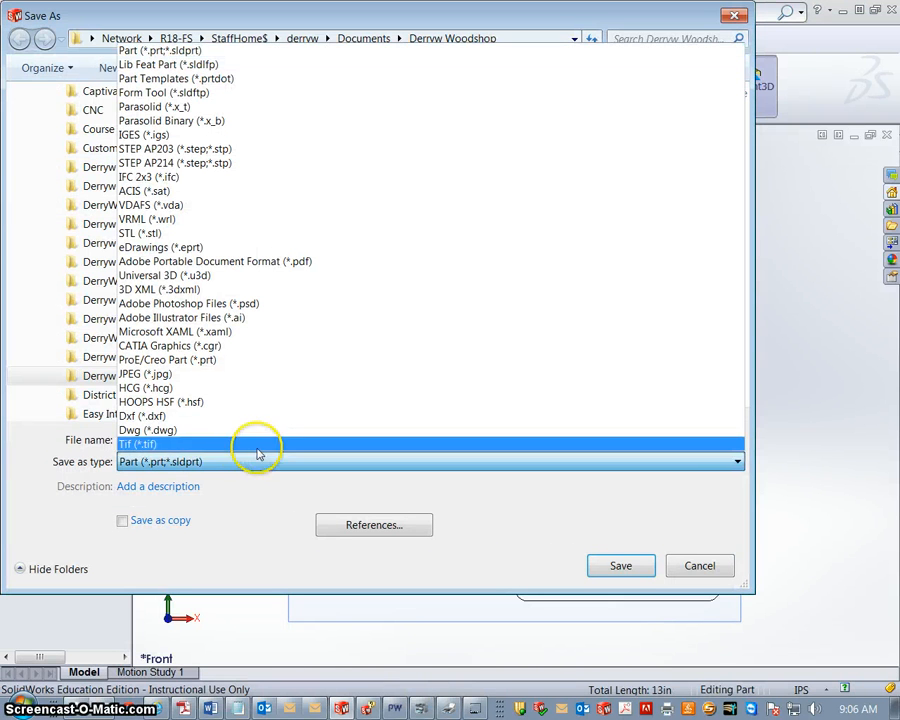
pyautogui.click(221, 431)
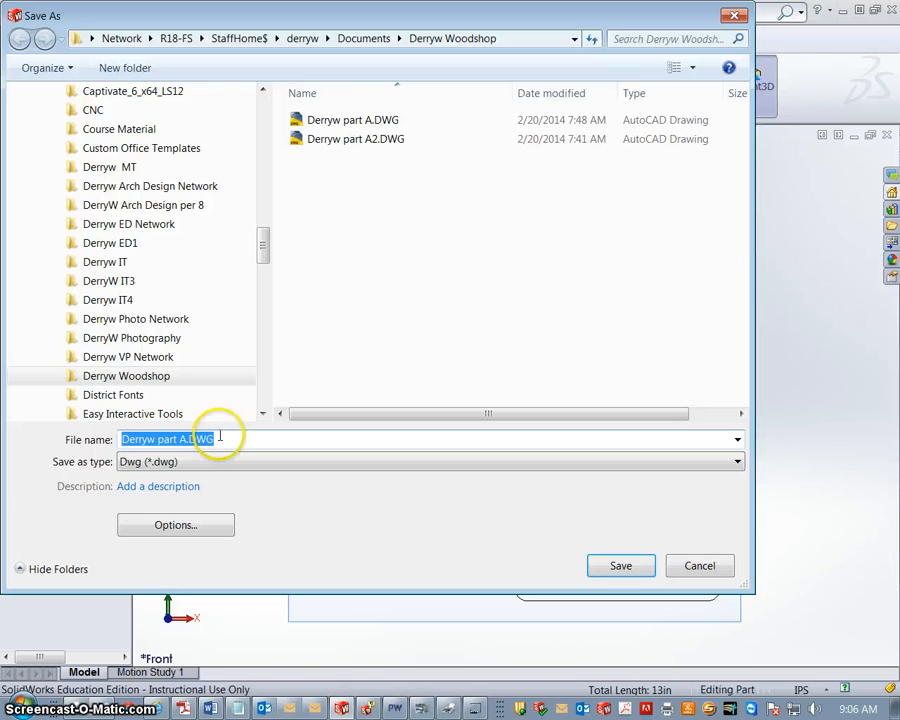
pyautogui.click(338, 122)
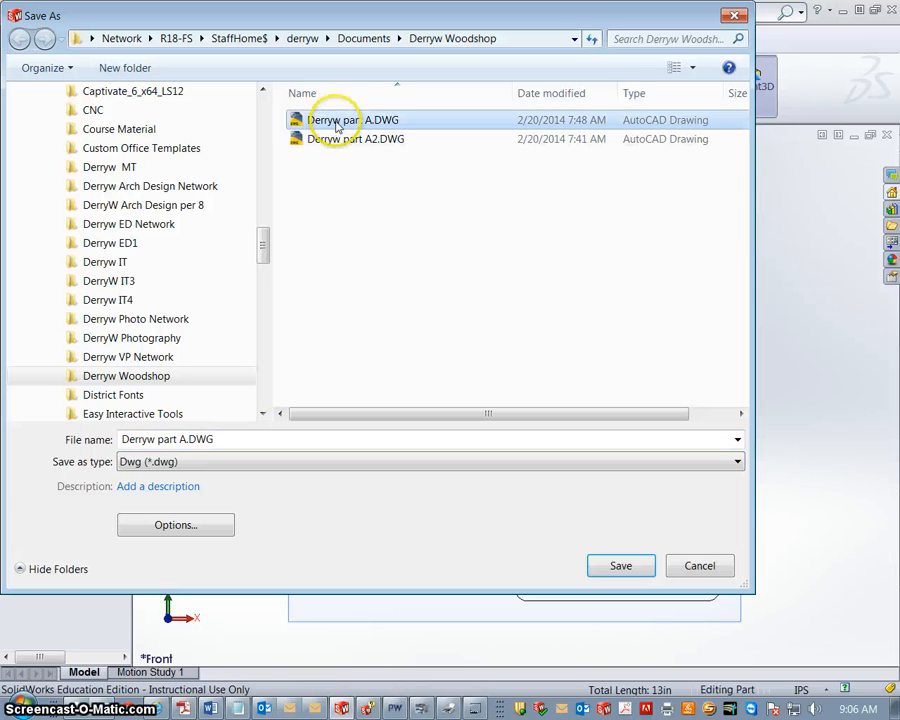
pyautogui.click(618, 567)
pyautogui.click(512, 364)
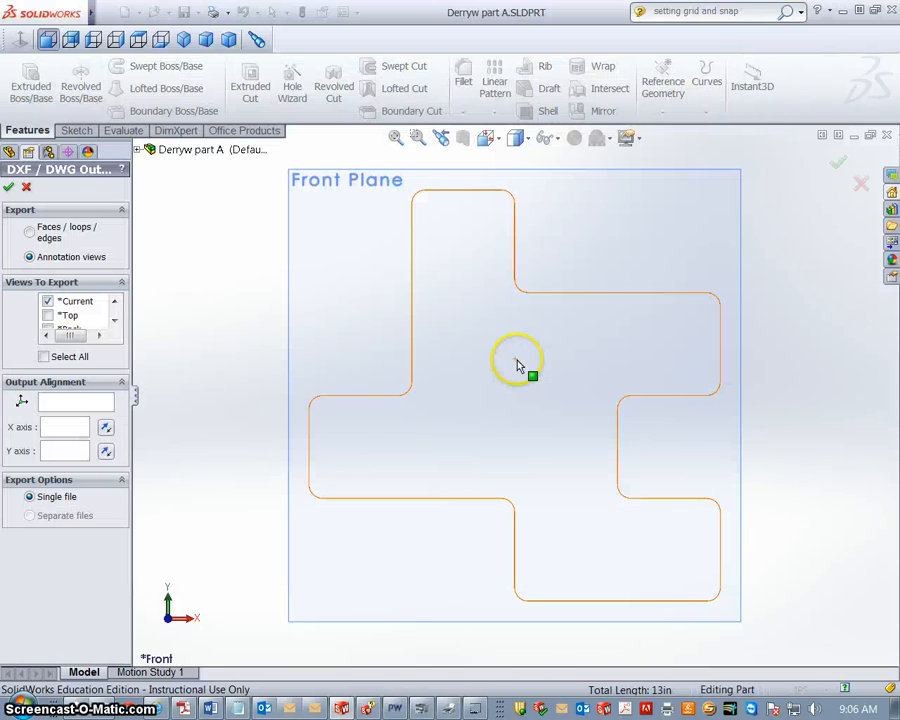